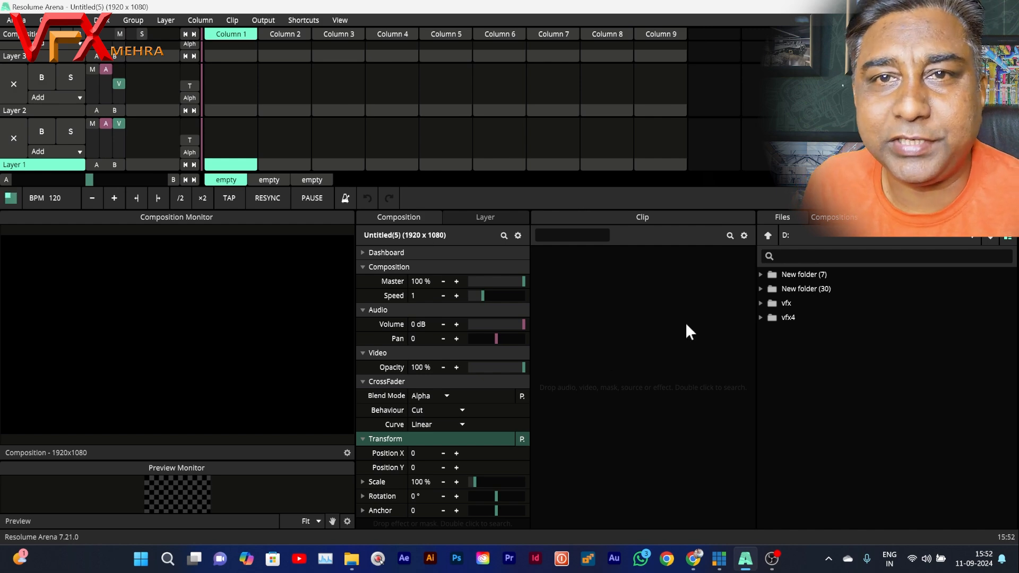
# Switch to the browser and open the NDI Tools download page from the "ndi 5.5" search results to view the download options.
pyautogui.click(694, 566)
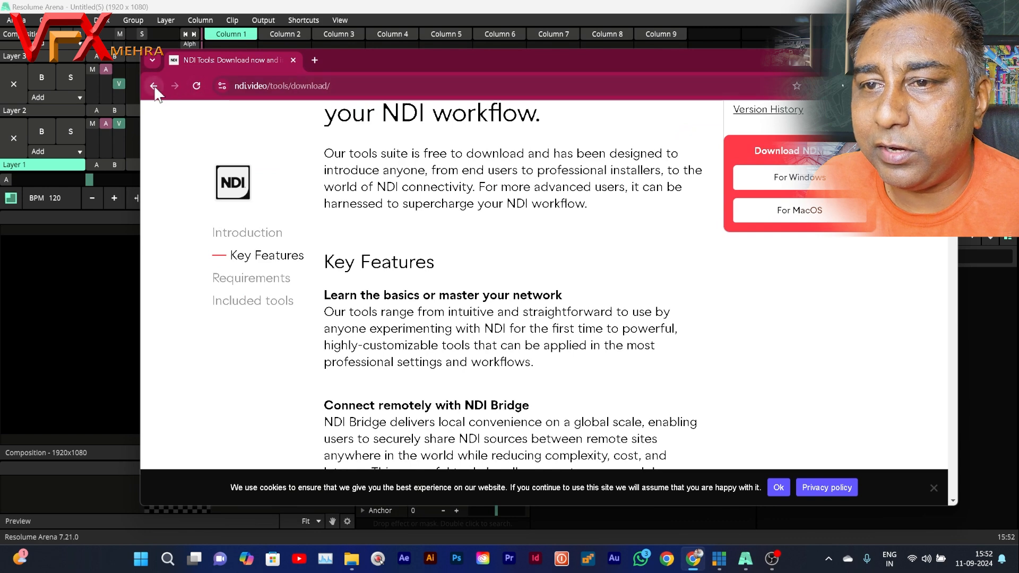
pyautogui.click(154, 87)
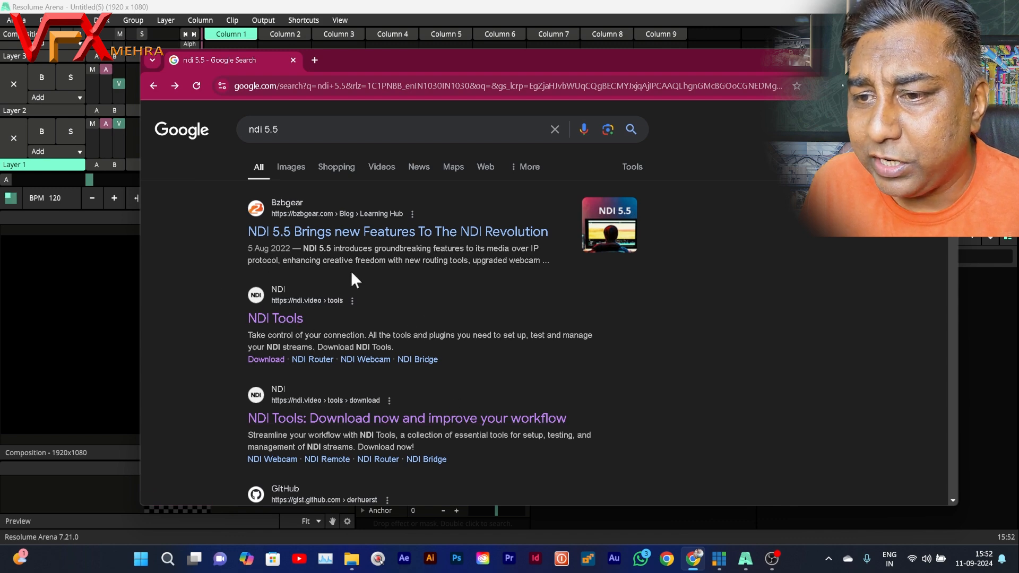
pyautogui.click(288, 319)
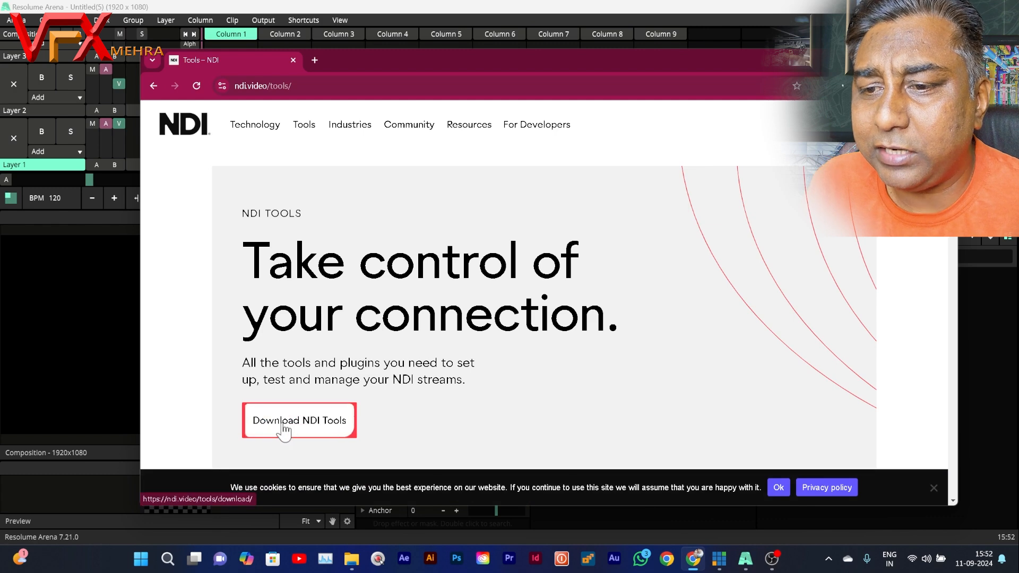
pyautogui.click(295, 429)
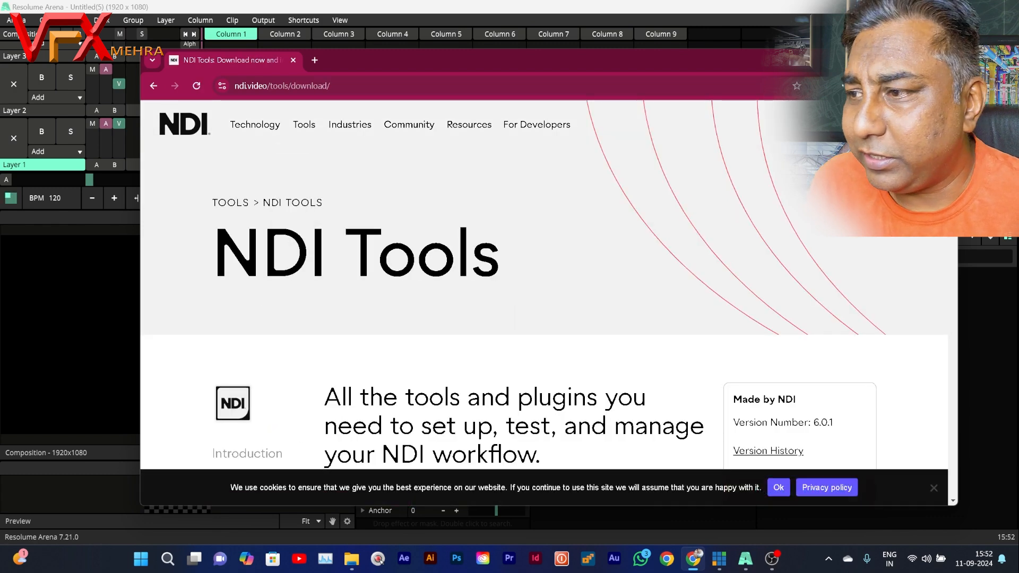
pyautogui.scroll(-5, 806, 260)
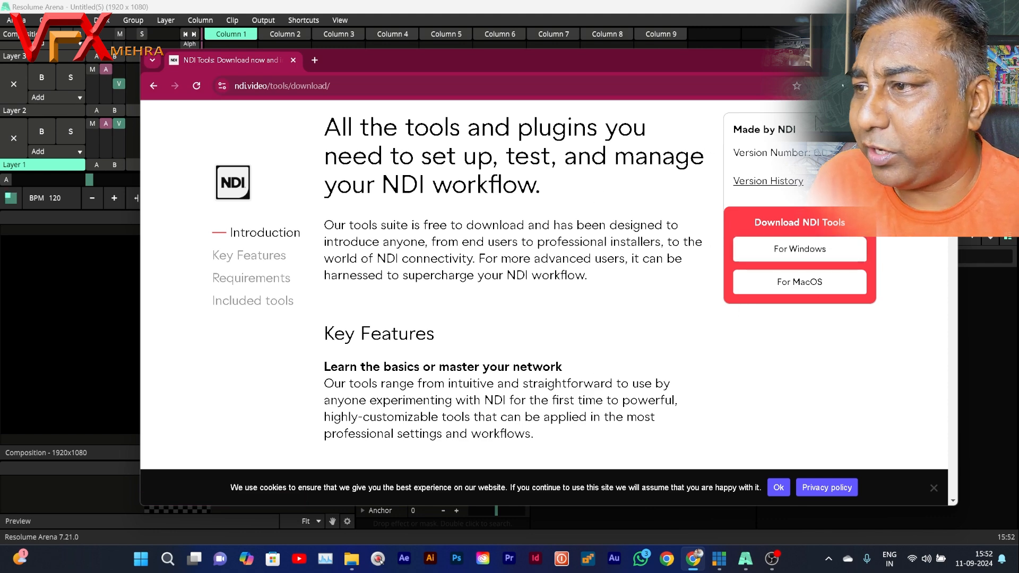
# Return to the desktop, launch NDI to look over the available NDI Tools, and close the launcher.
pyautogui.hotkey('alt', 'Tab')
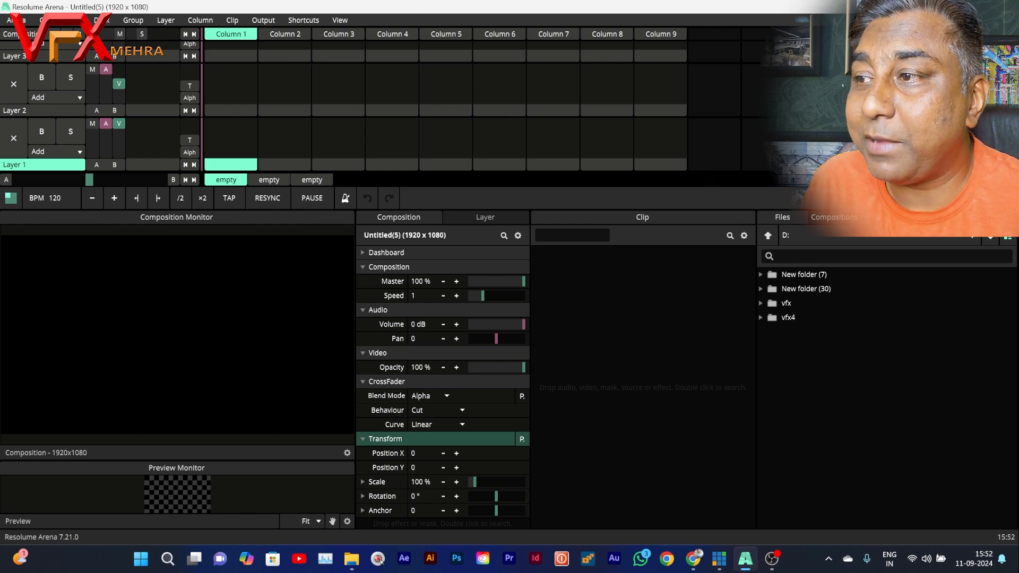
pyautogui.click(945, 6)
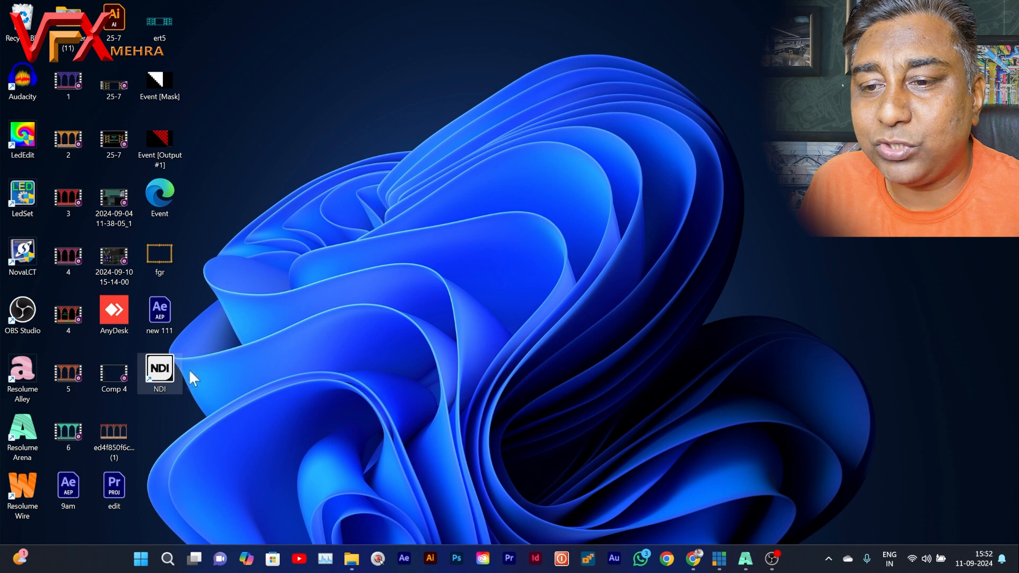
pyautogui.doubleClick(181, 372)
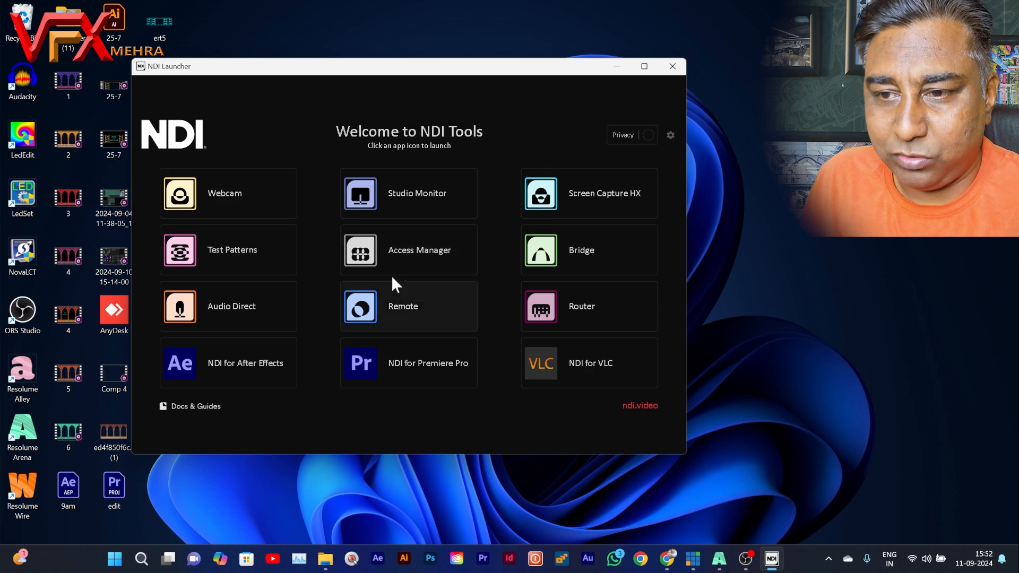
pyautogui.click(674, 67)
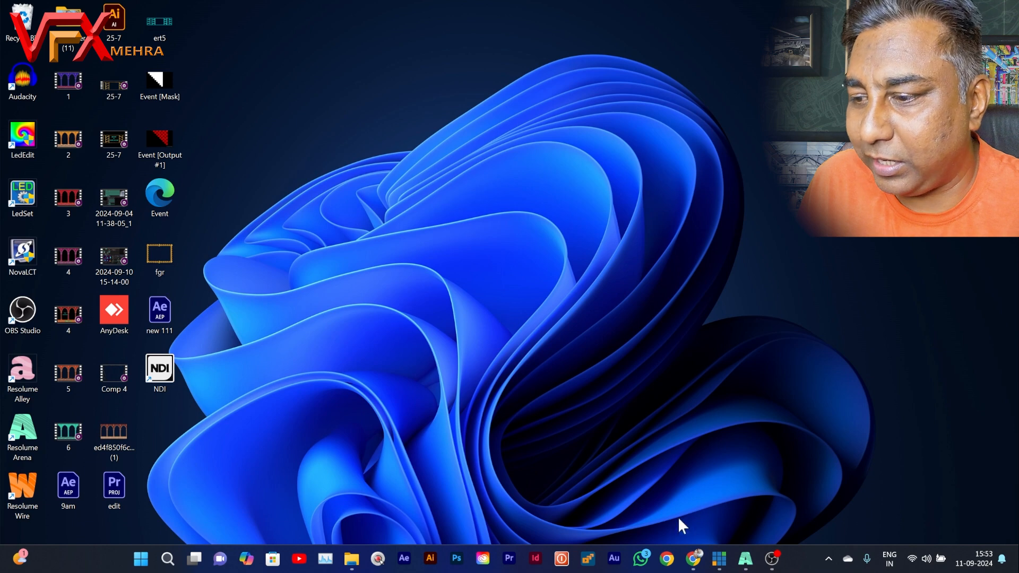
# Switch to vMix and add the Dickinson_Sample_Slides presentation as a PowerPoint input.
pyautogui.click(720, 563)
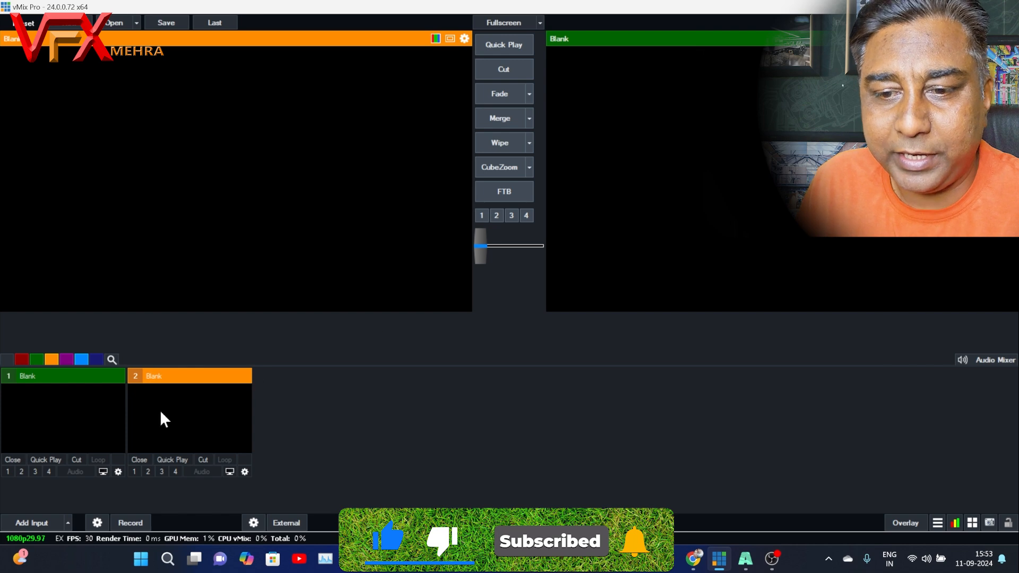
pyautogui.click(66, 524)
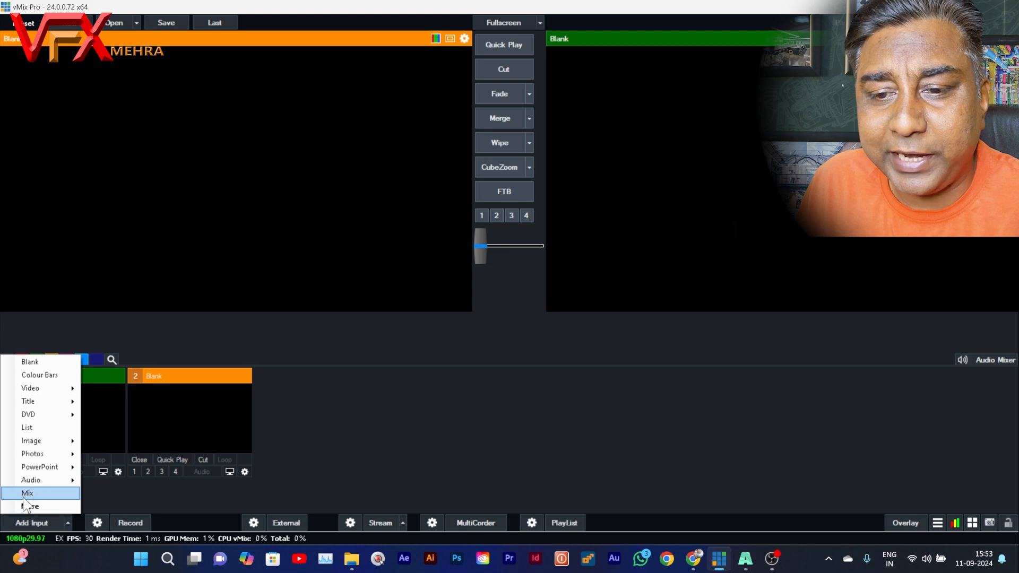
pyautogui.moveTo(44, 469)
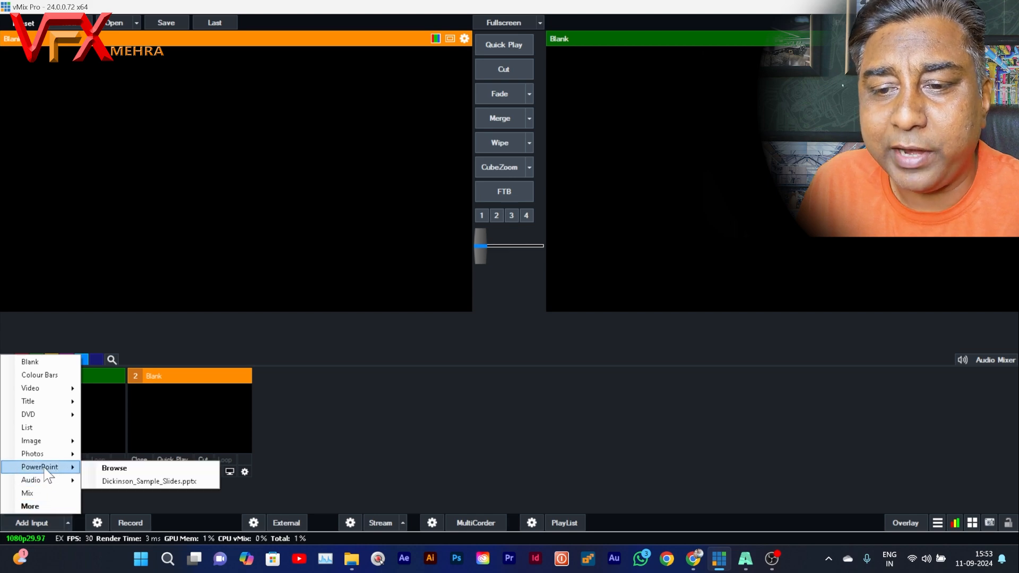
pyautogui.click(110, 469)
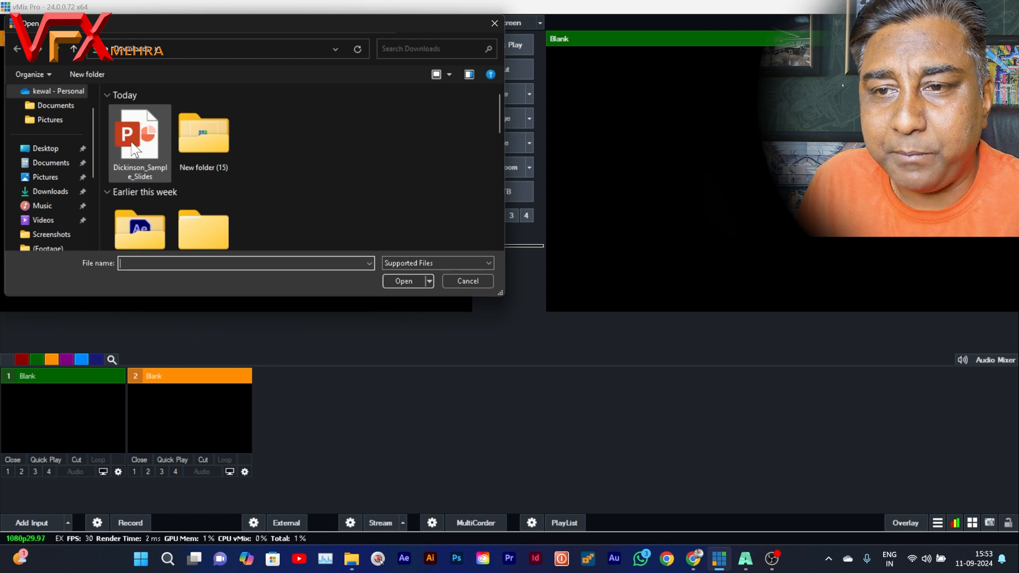
pyautogui.click(133, 150)
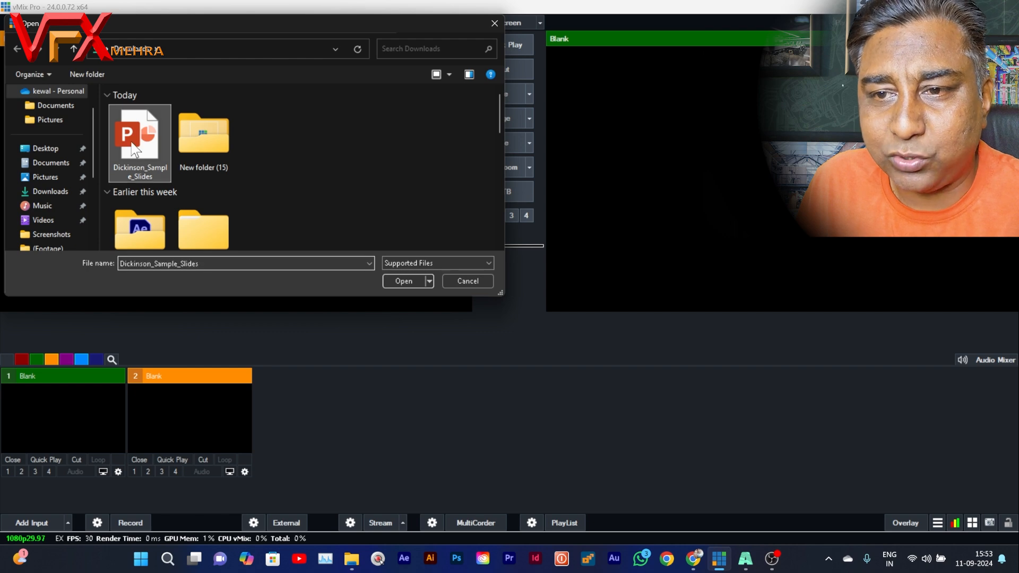
pyautogui.click(406, 281)
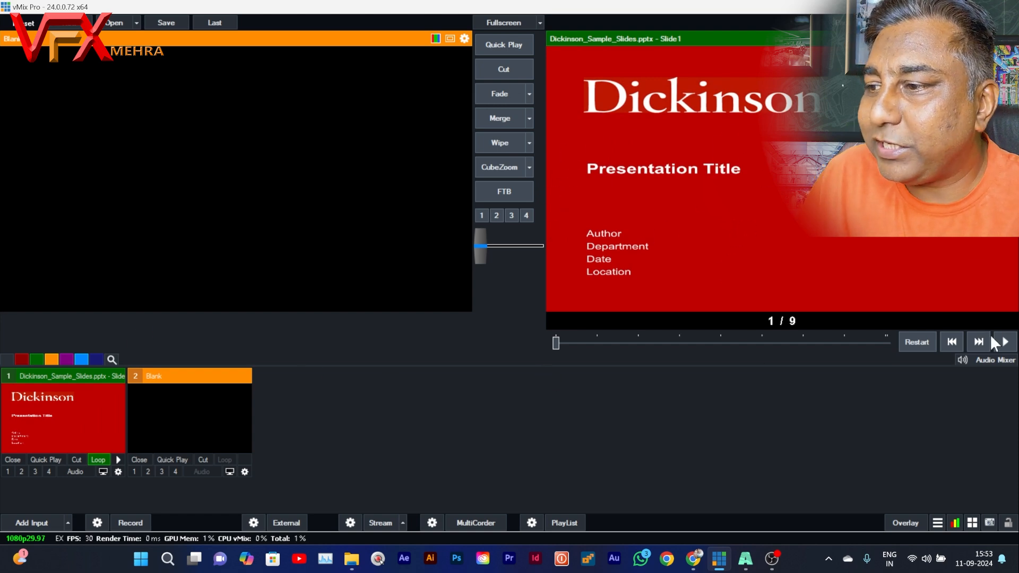
# Preview the presentation by advancing through its first slides and returning to slide 1.
pyautogui.click(979, 342)
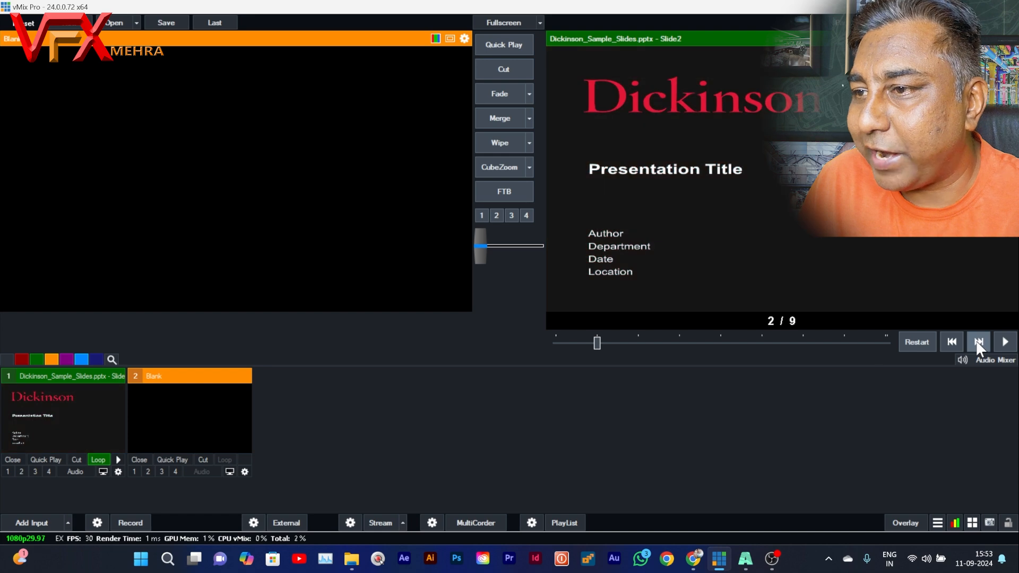
pyautogui.click(979, 342)
pyautogui.click(978, 342)
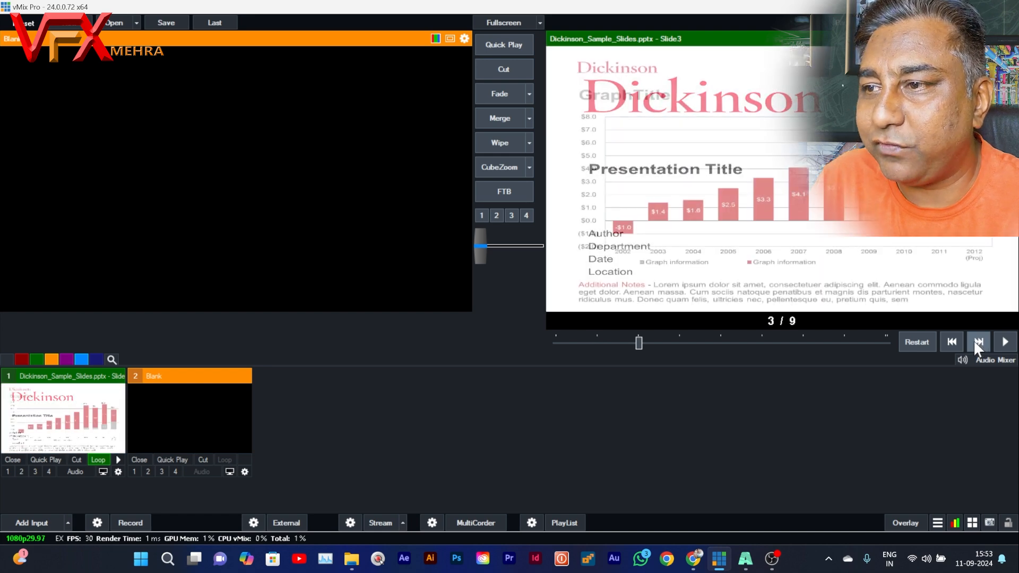
pyautogui.click(945, 339)
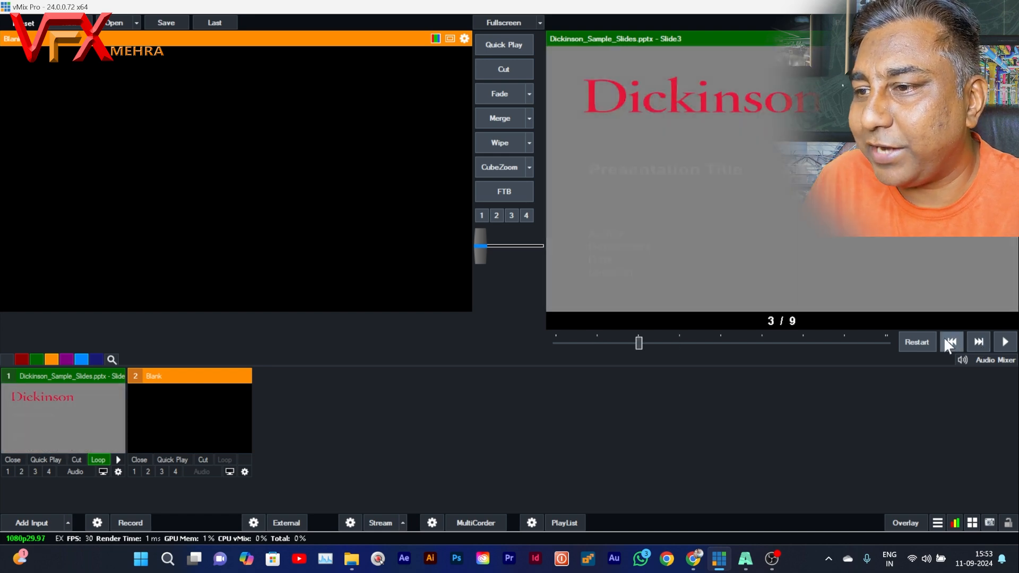
pyautogui.click(945, 340)
pyautogui.click(946, 340)
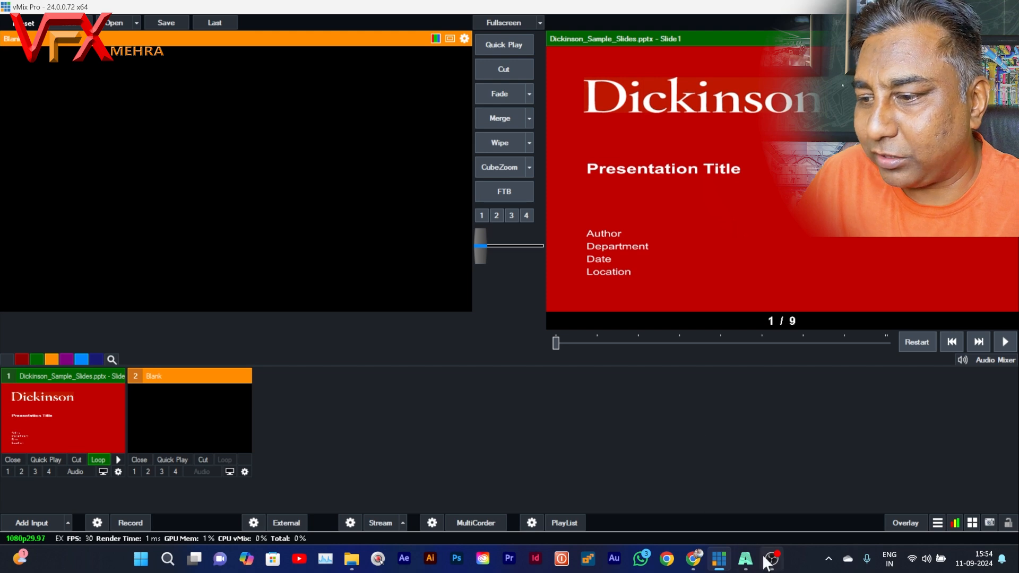
# Switch to Resolume Arena and check the Network streaming (NDI) setting for composition output sharing.
pyautogui.click(748, 563)
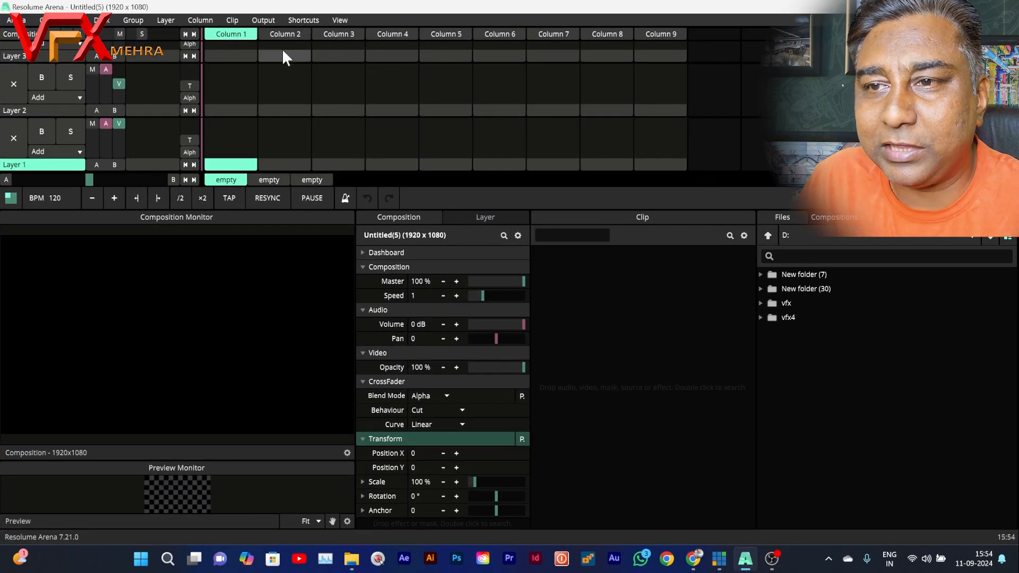
pyautogui.click(268, 21)
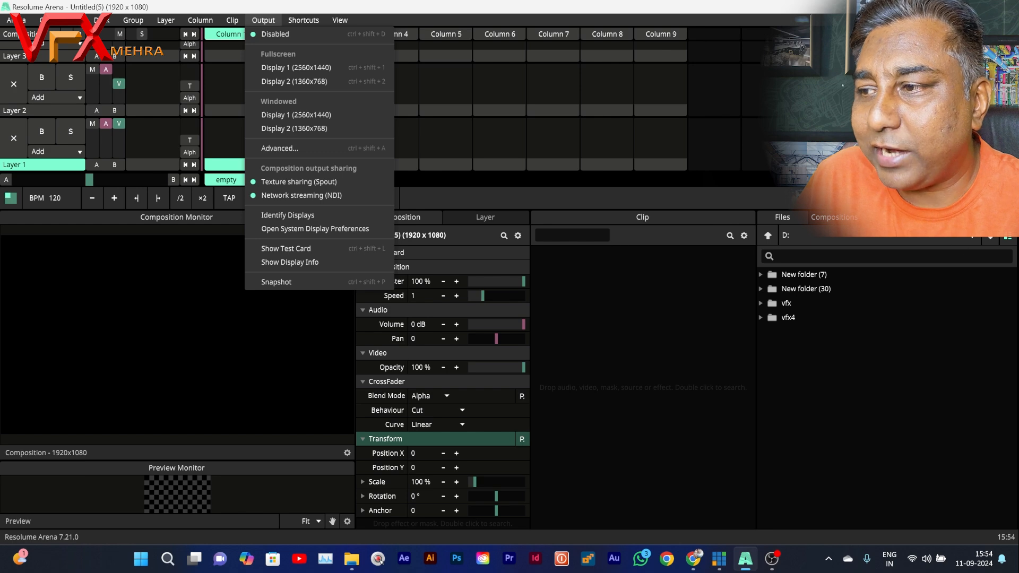
pyautogui.click(506, 203)
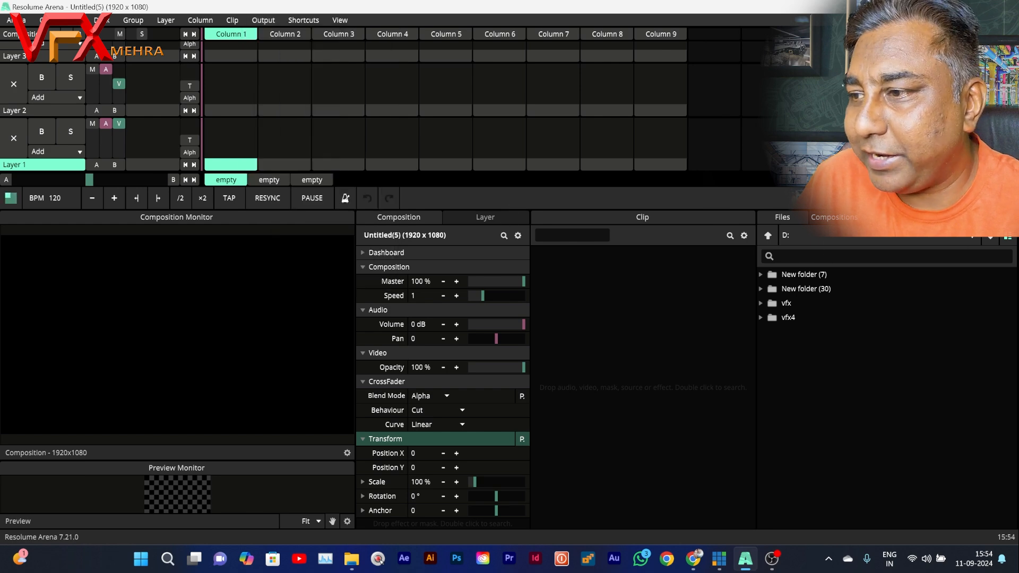
# Add the vMix - Output 1 NDI server as a clip in Layer 1, Column 7, and trigger it.
pyautogui.click(892, 218)
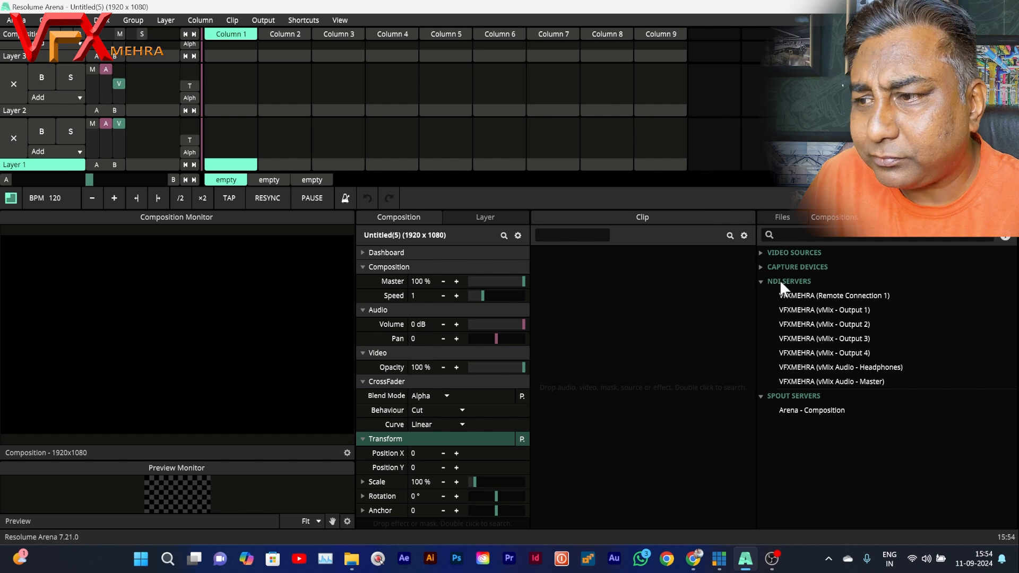
pyautogui.click(761, 281)
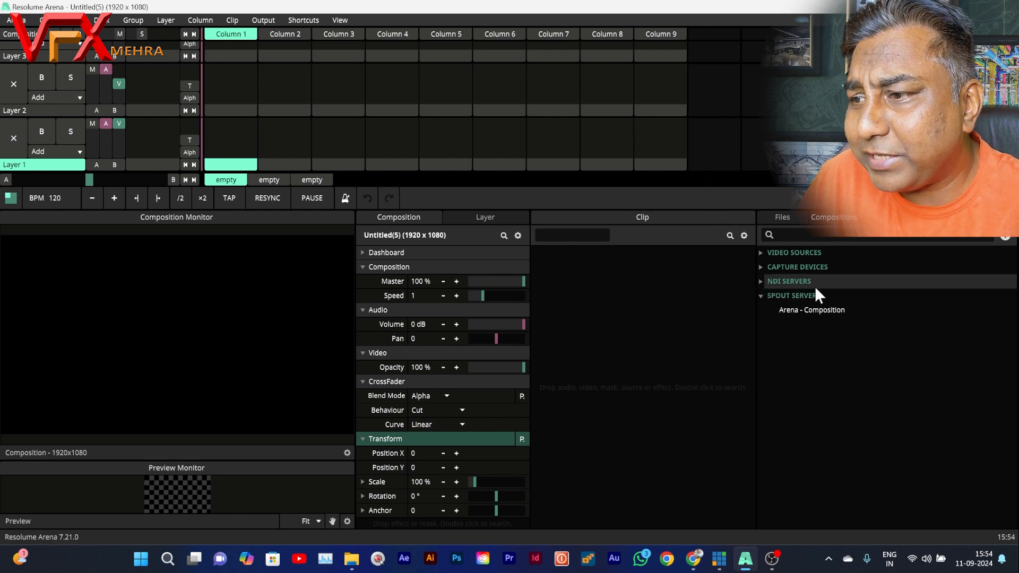
pyautogui.click(761, 281)
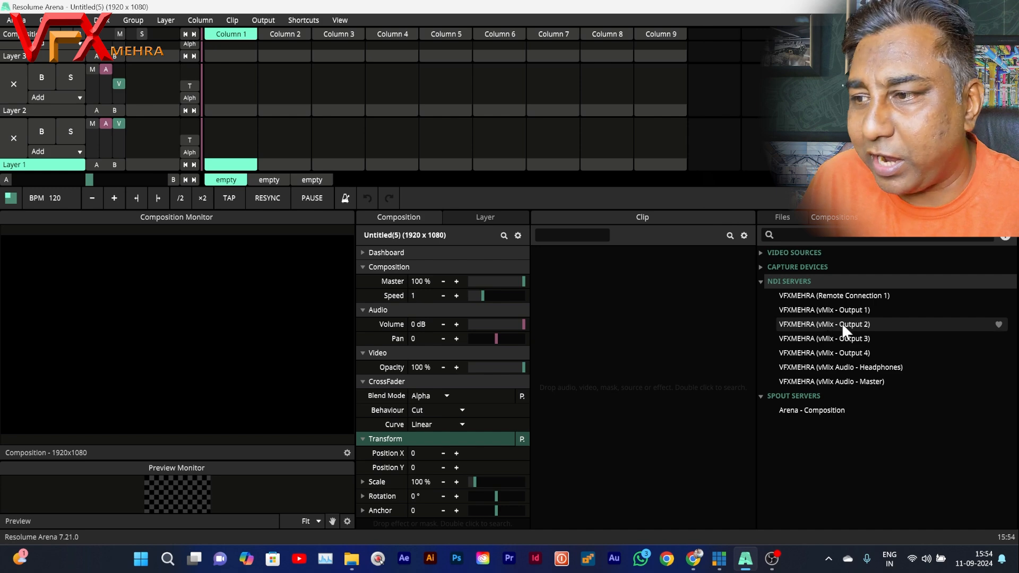
pyautogui.moveTo(835, 307); pyautogui.dragTo(550, 132)
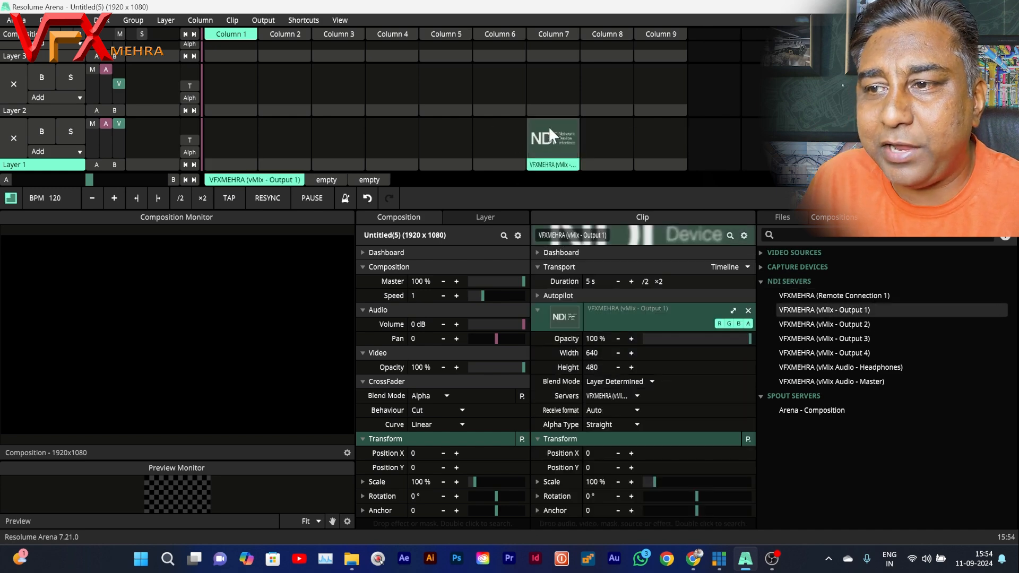
pyautogui.click(549, 126)
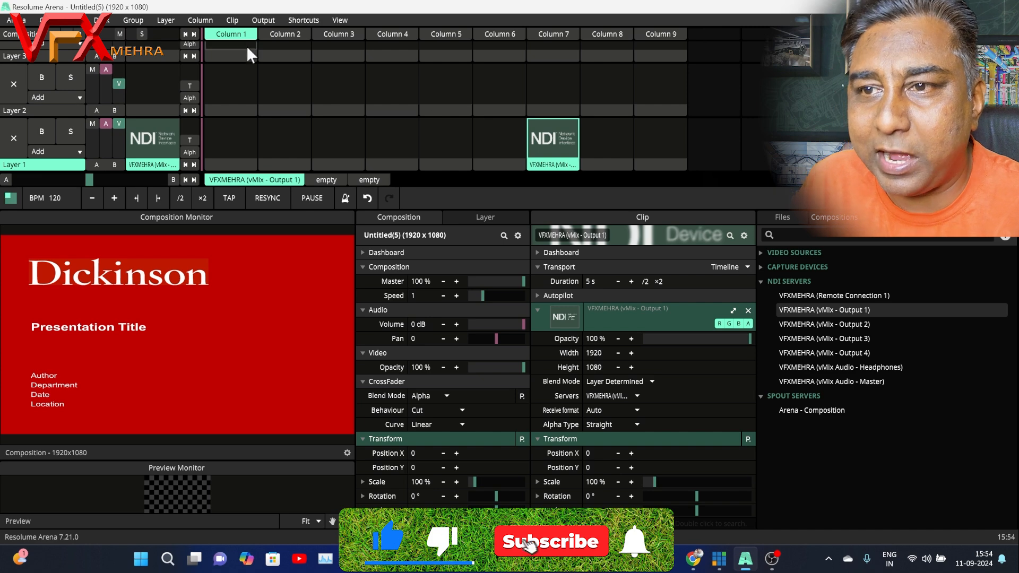
# Open the Advanced Output setup and create a new preset with Slice 1 selected.
pyautogui.click(262, 19)
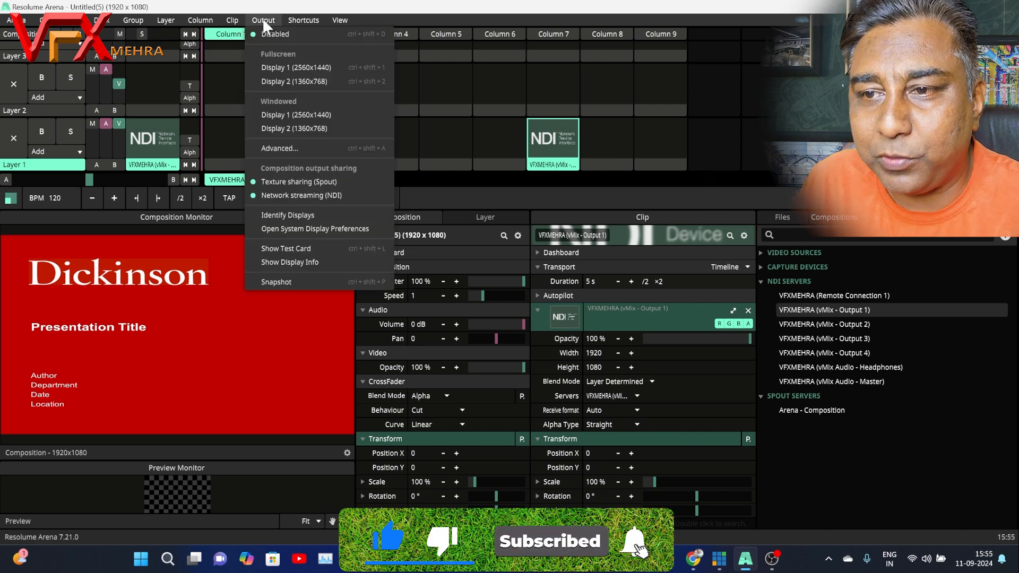
pyautogui.click(286, 148)
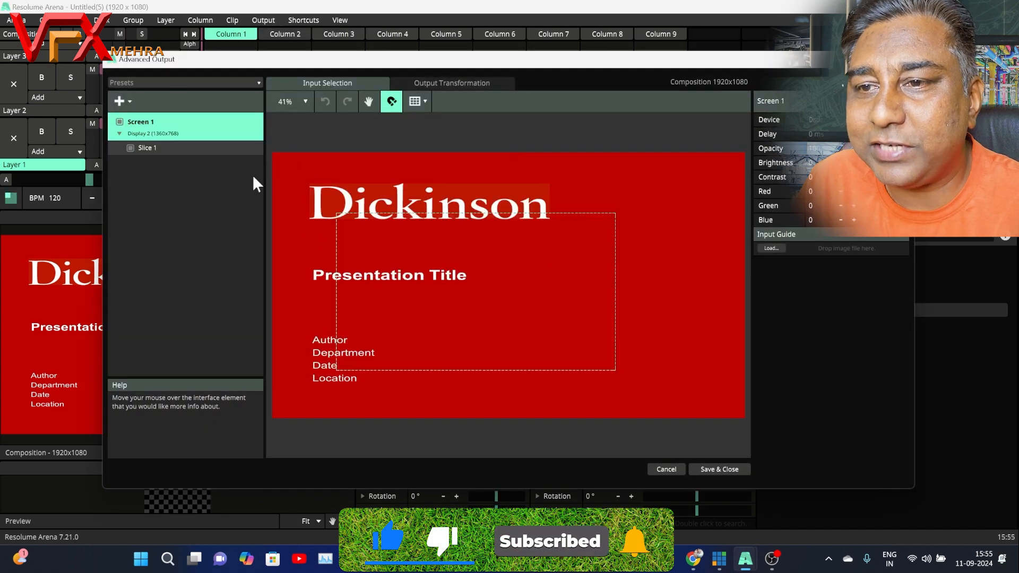
pyautogui.click(154, 83)
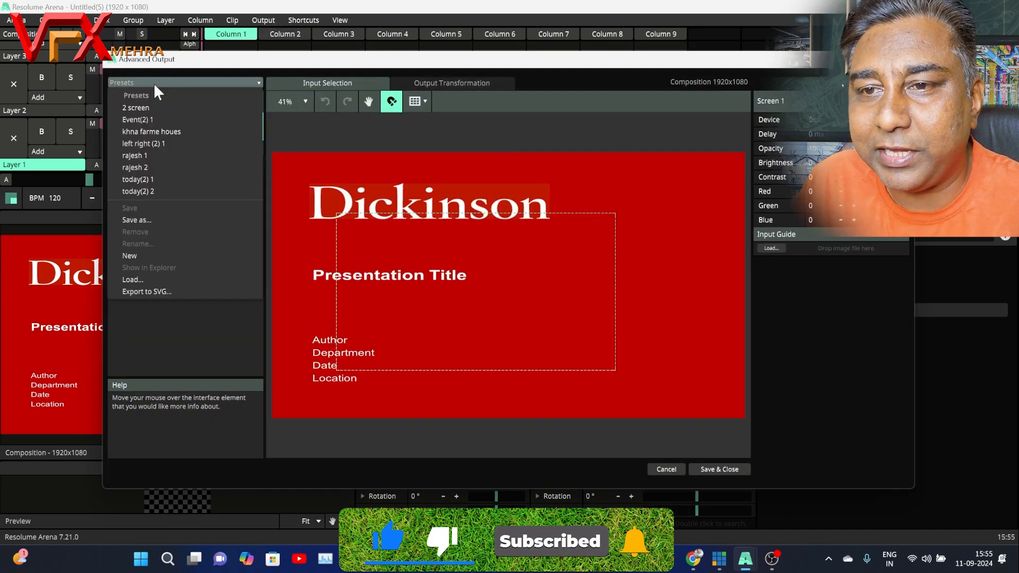
pyautogui.click(135, 254)
pyautogui.click(448, 248)
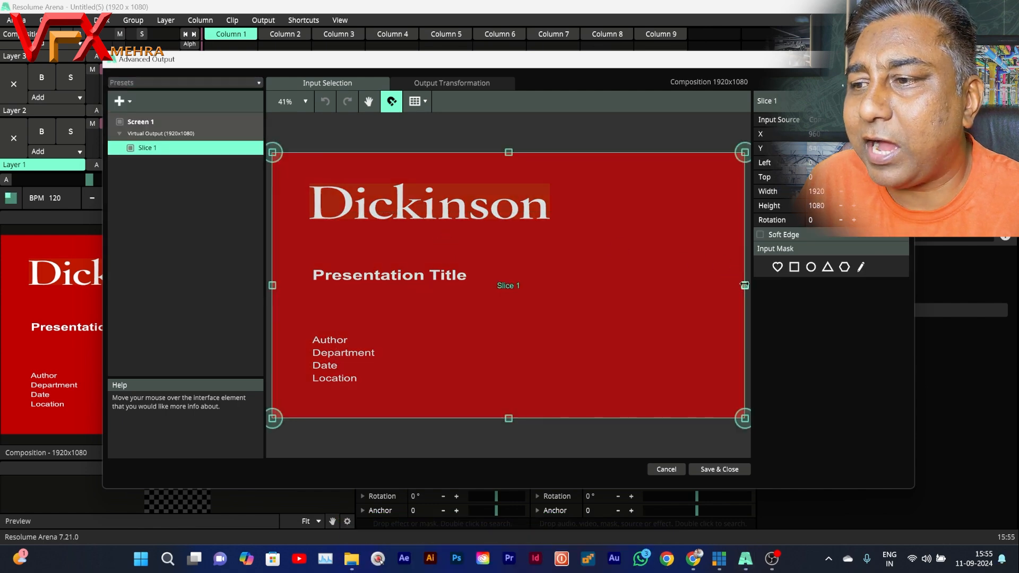
pyautogui.moveTo(745, 286)
pyautogui.mouseDown()
pyautogui.moveTo(673, 287)
pyautogui.moveTo(745, 286)
pyautogui.mouseUp()
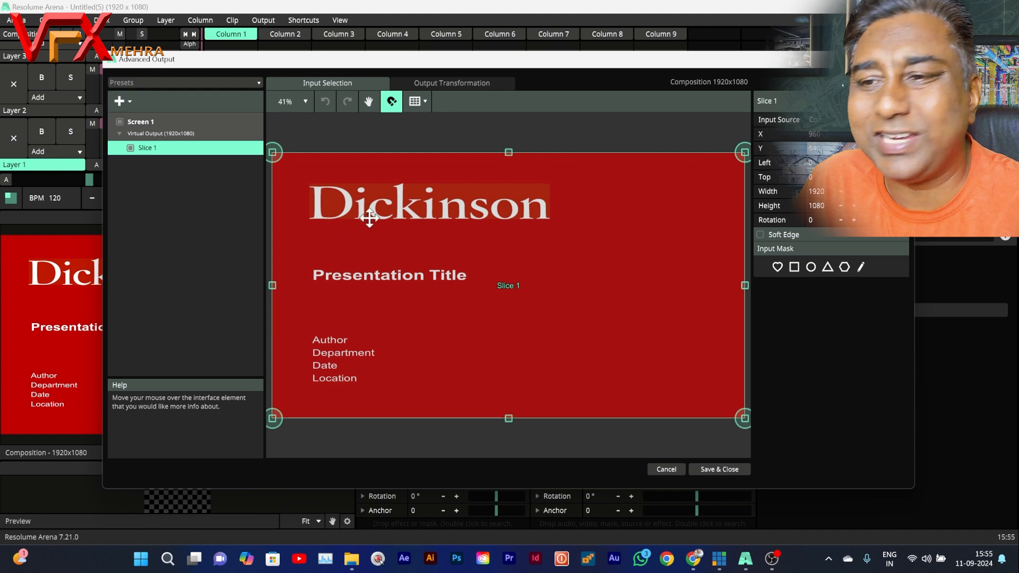
# In the output transformation, pull in both side edges of Slice 1 to a width of about 866 px.
pyautogui.click(448, 83)
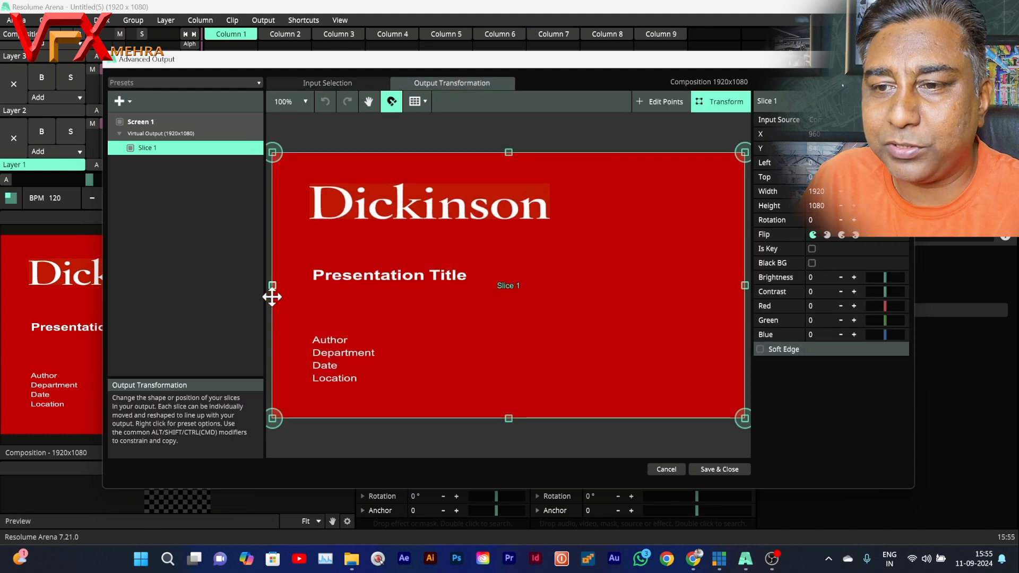
pyautogui.moveTo(271, 285); pyautogui.dragTo(366, 286)
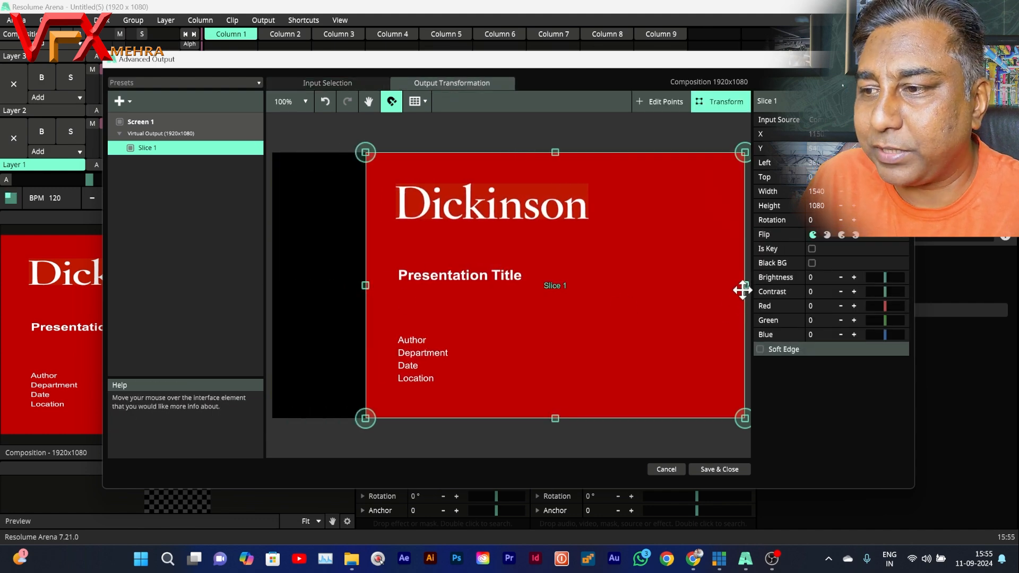
pyautogui.moveTo(744, 286); pyautogui.dragTo(579, 286)
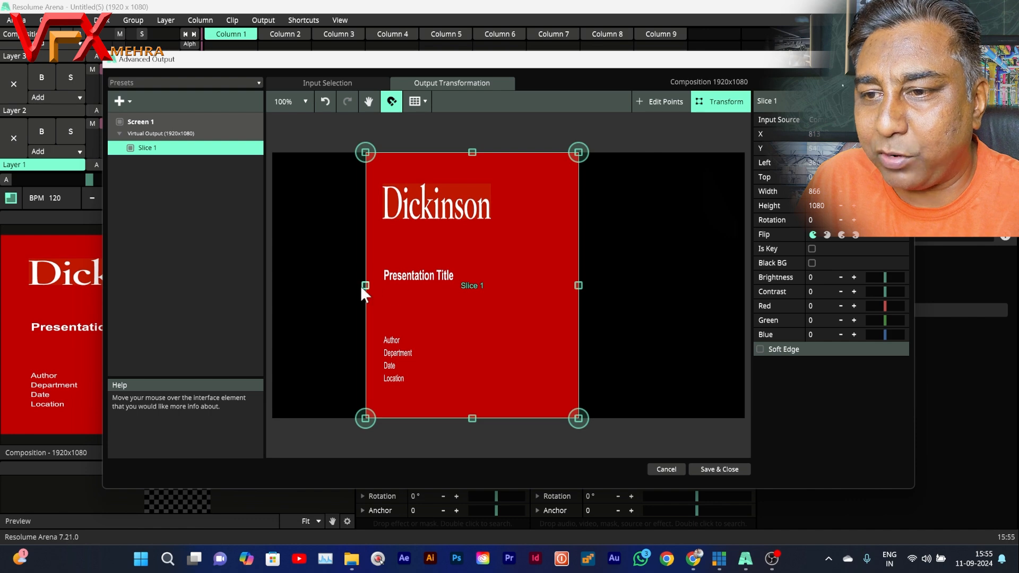
# Narrow Slice 1 to a width of about 818 px and move it to the horizontal centre of the output.
pyautogui.moveTo(364, 285); pyautogui.dragTo(376, 287)
pyautogui.moveTo(484, 315); pyautogui.dragTo(498, 317)
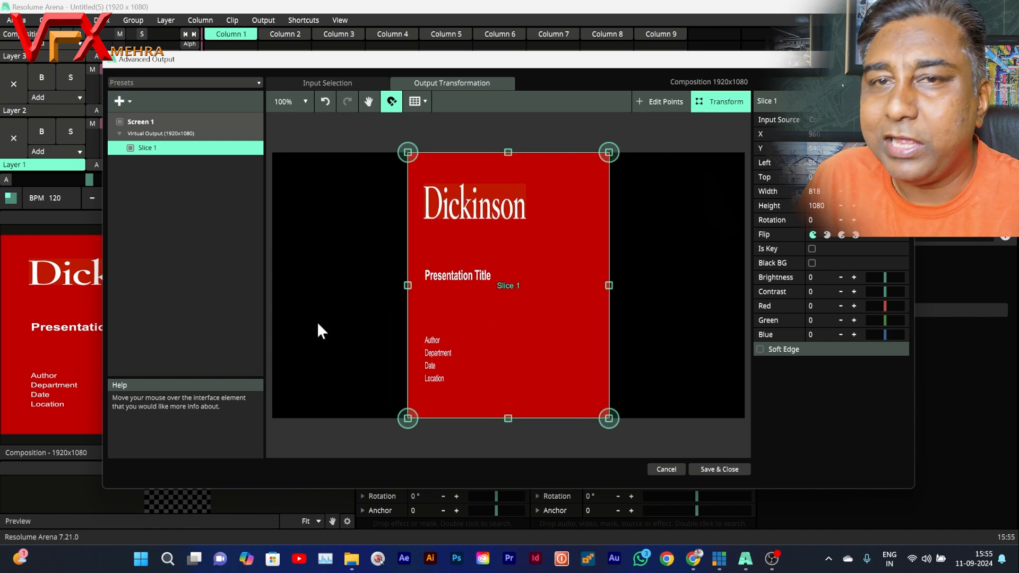
# Duplicate Slice 1, move the copy to the output's left edge, and narrow it to about 551 px to meet Slice 1.
pyautogui.rightClick(511, 288)
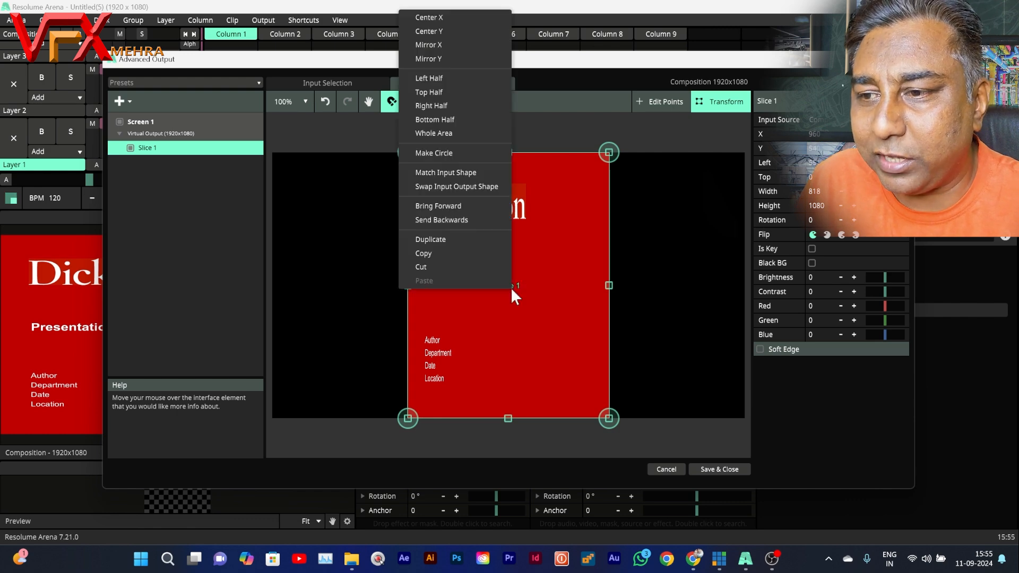
pyautogui.click(448, 242)
pyautogui.moveTo(534, 290); pyautogui.dragTo(398, 287)
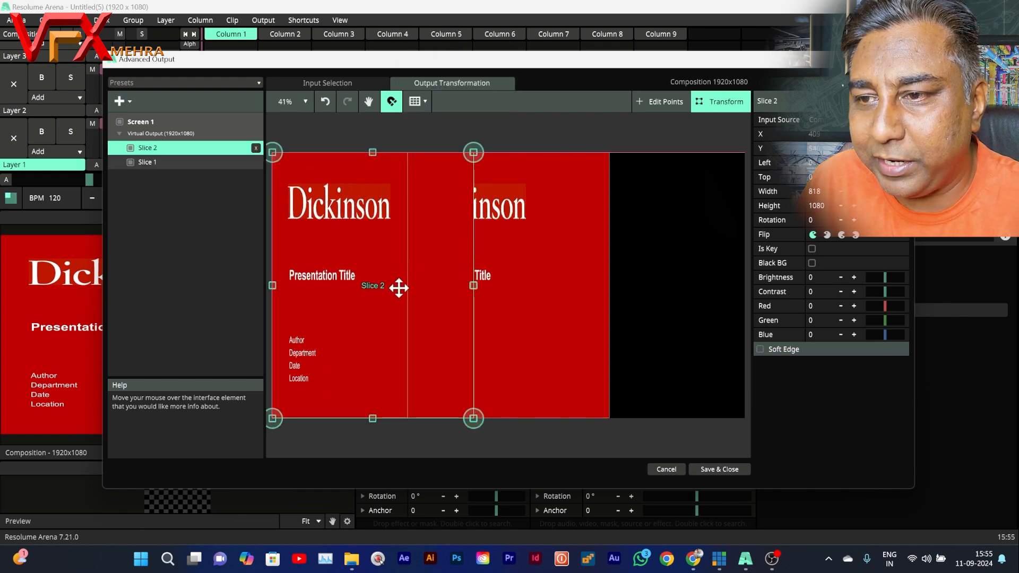
pyautogui.moveTo(473, 286); pyautogui.dragTo(407, 285)
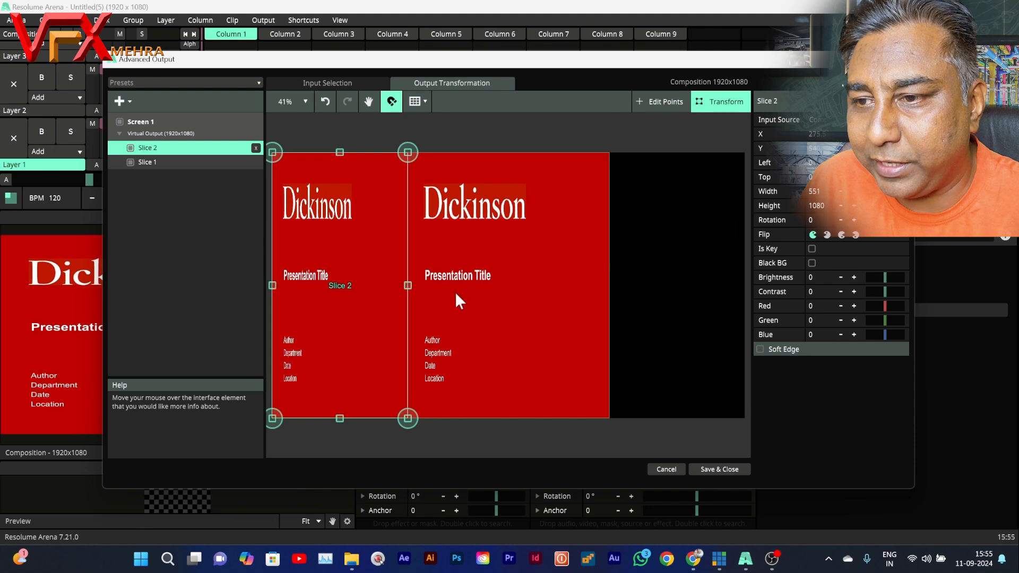
# Duplicate Slice 2 and place the copy against the right edge of the output, beside Slice 1.
pyautogui.rightClick(357, 289)
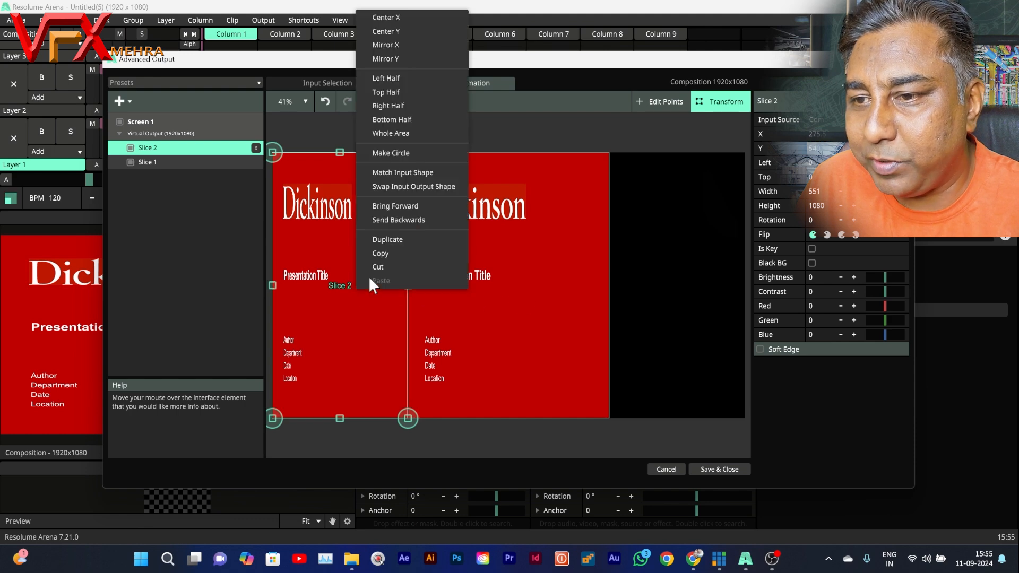
pyautogui.click(389, 241)
pyautogui.moveTo(389, 242); pyautogui.dragTo(666, 264)
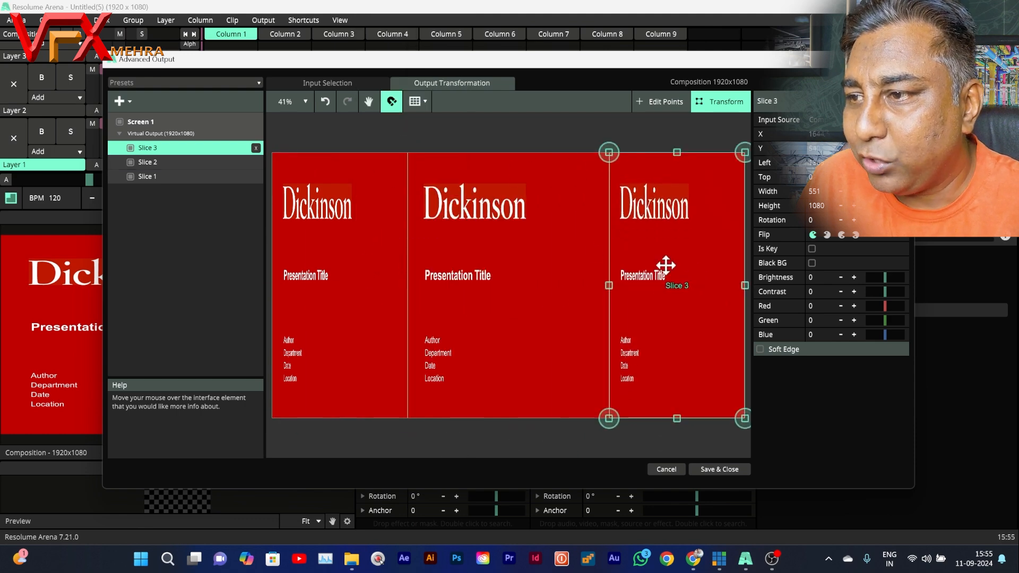
# Set the input source of the centre Slice 1 to Layer 1, then save and close the Advanced Output.
pyautogui.click(509, 273)
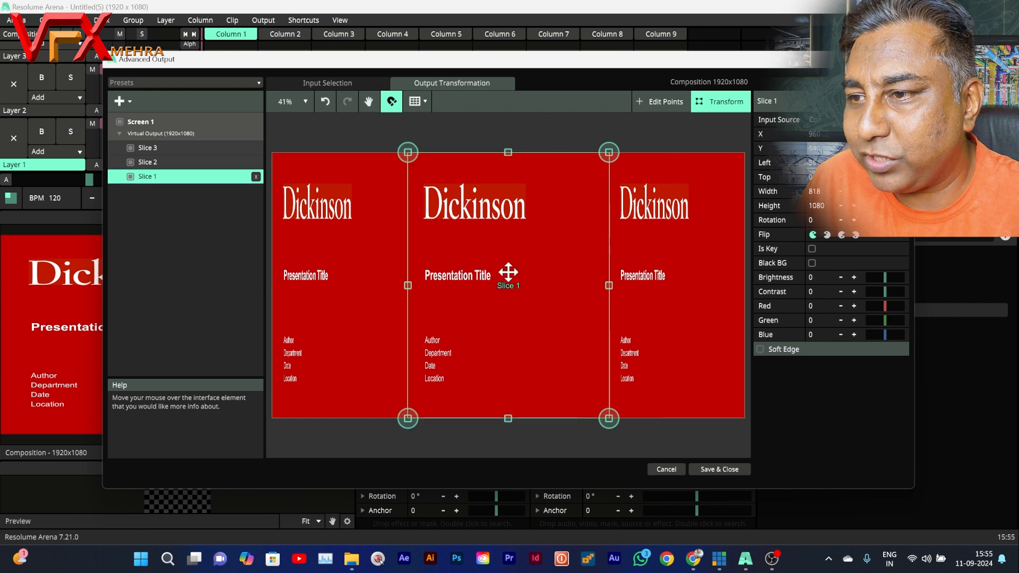
pyautogui.click(823, 120)
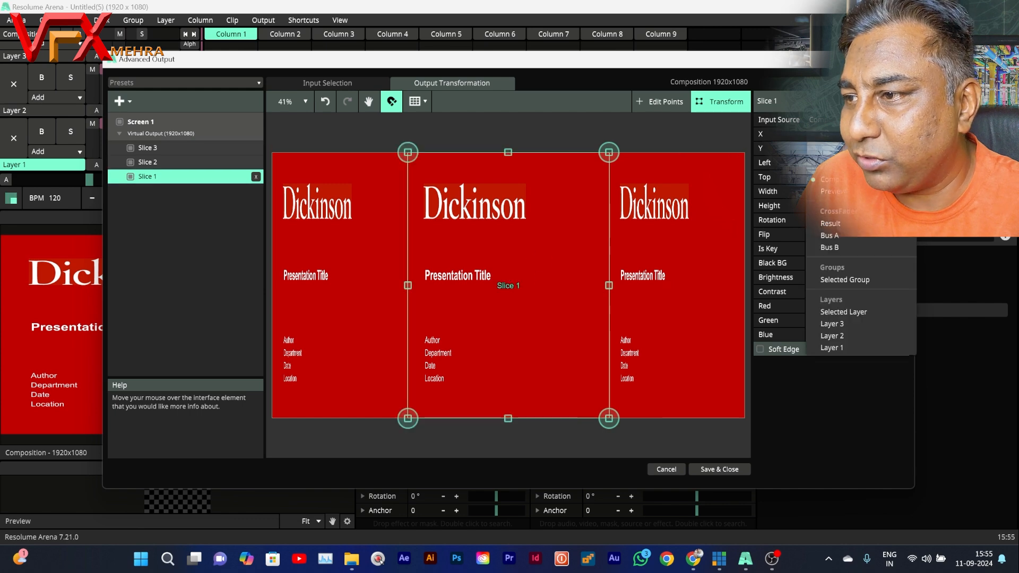
pyautogui.click(847, 347)
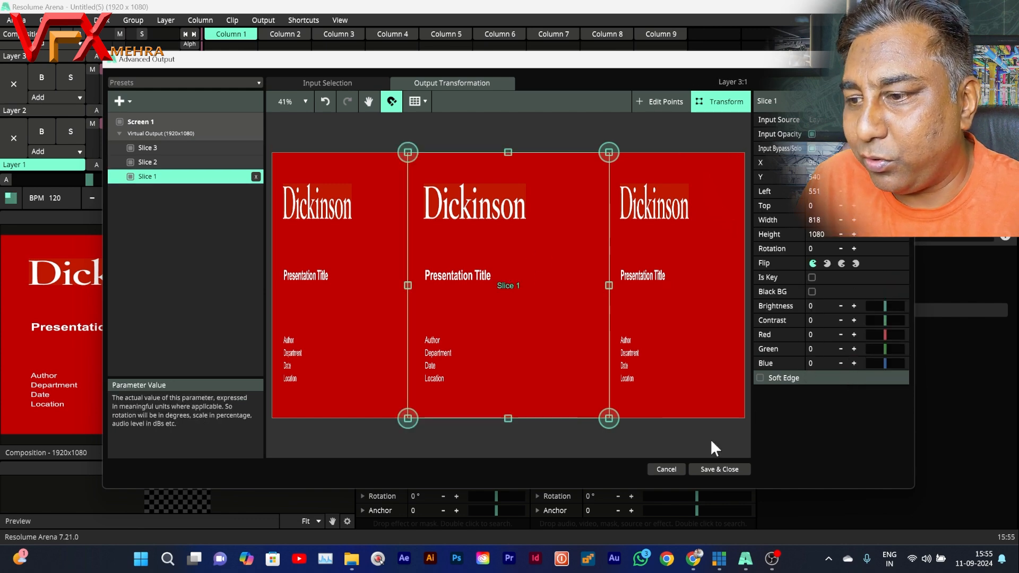
pyautogui.click(715, 470)
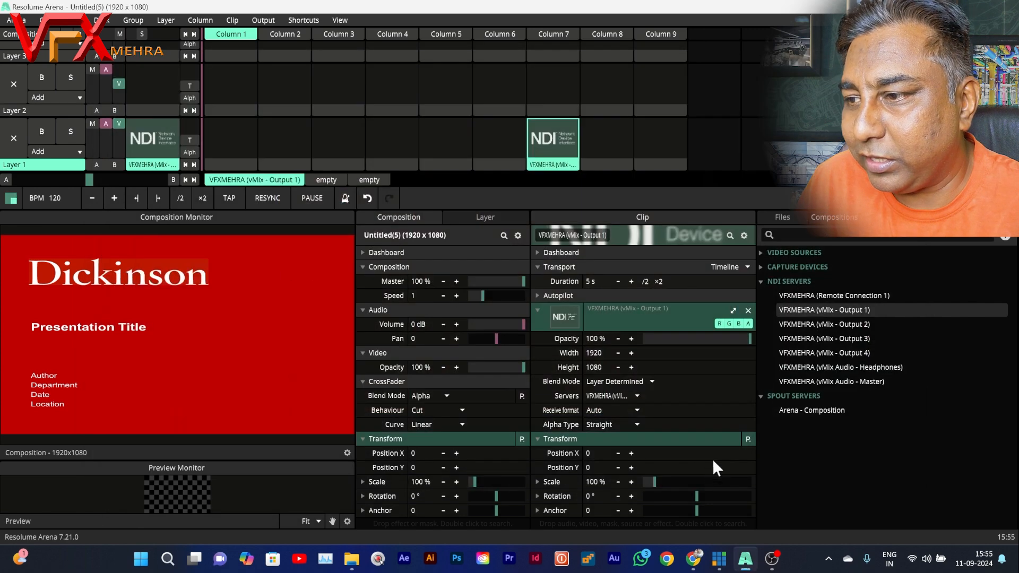
# Add 01.mov from the vfx folder as a clip in Layer 2, Column 8, and trigger it.
pyautogui.click(786, 218)
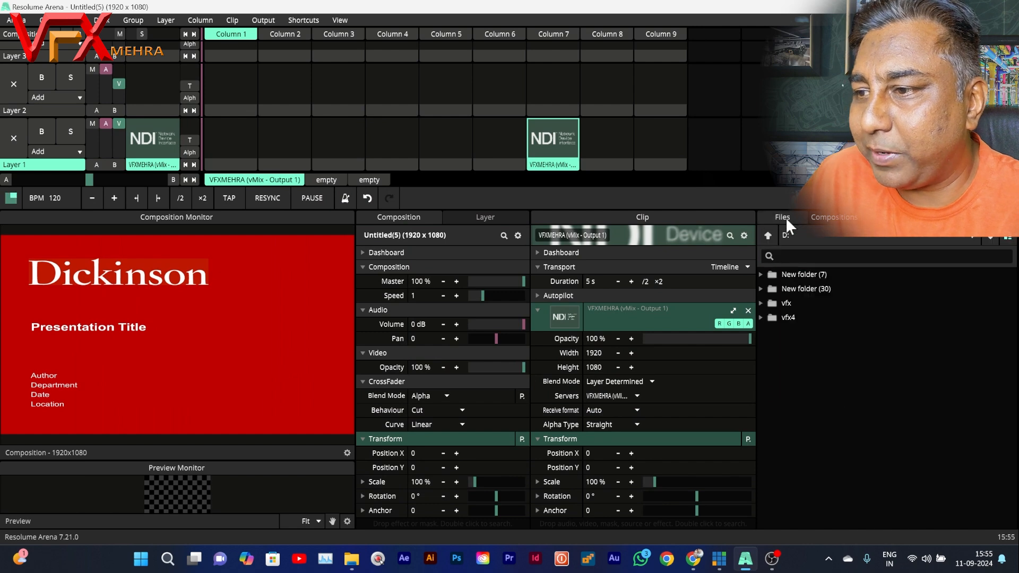
pyautogui.click(754, 299)
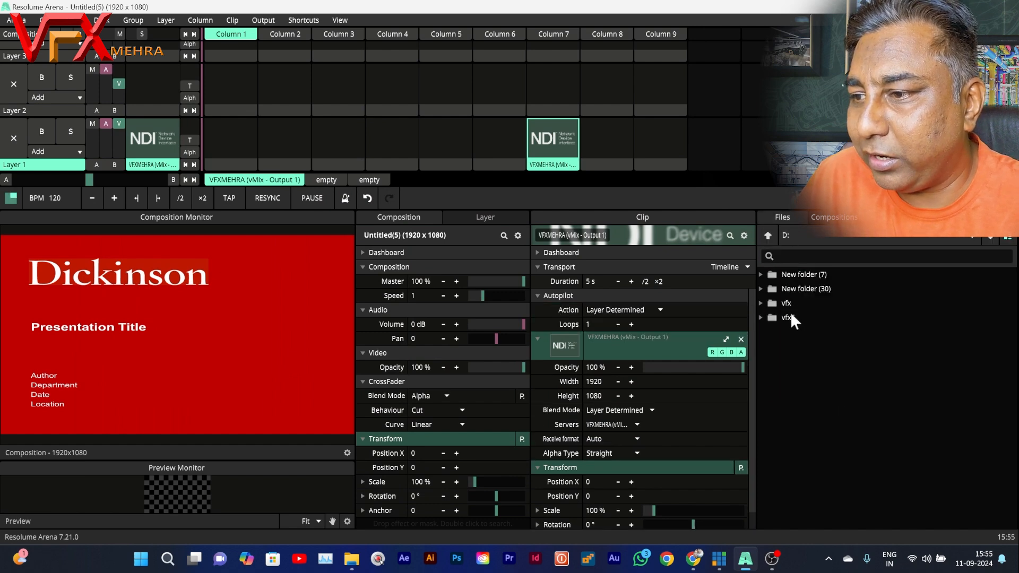
pyautogui.click(760, 303)
pyautogui.moveTo(813, 328); pyautogui.dragTo(584, 79)
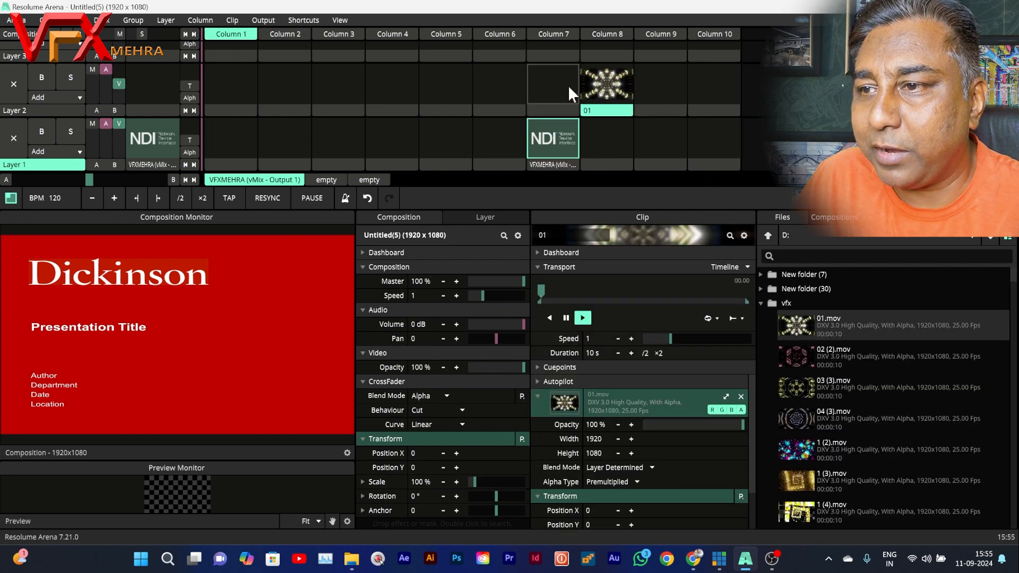
pyautogui.click(617, 89)
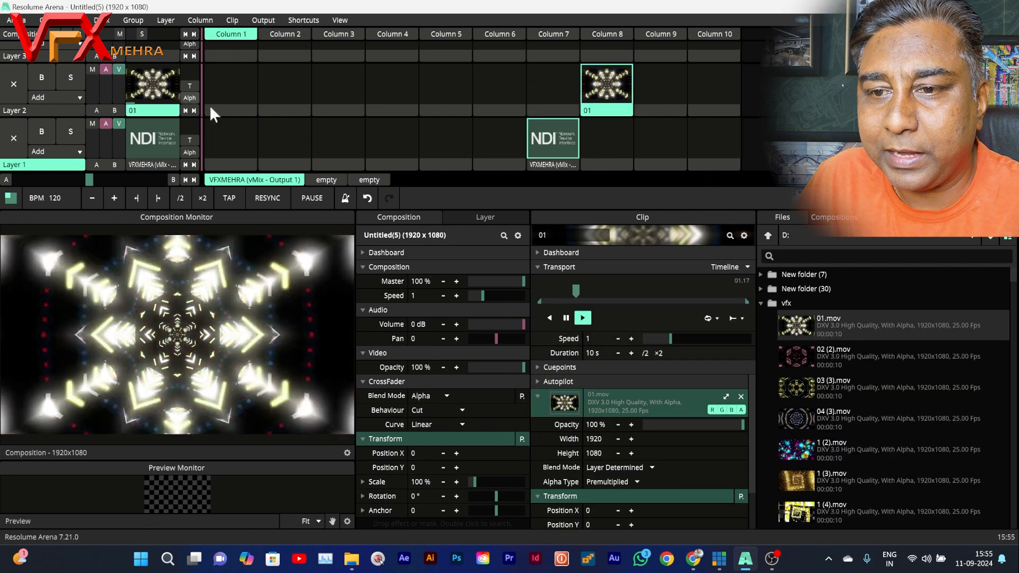
# Show the Advanced Output's Screen 1 in the composition monitor and widen the monitor area.
pyautogui.click(347, 452)
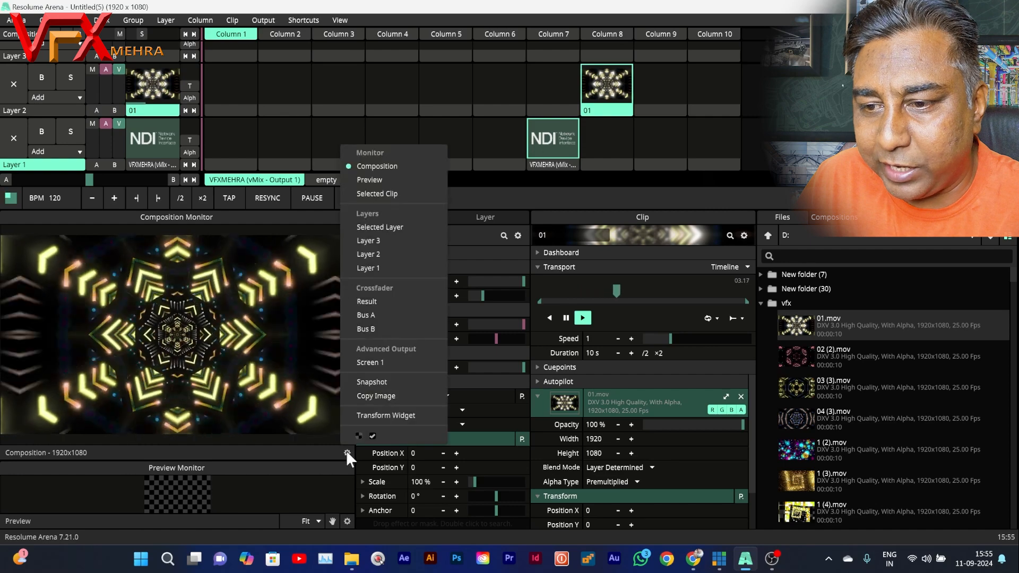
pyautogui.click(375, 363)
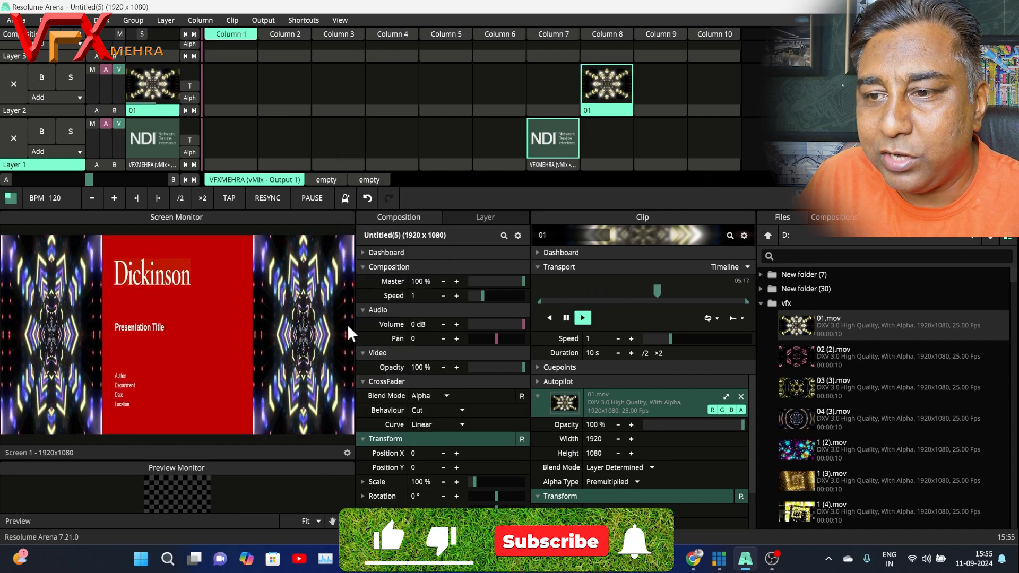
pyautogui.moveTo(355, 314); pyautogui.dragTo(425, 316)
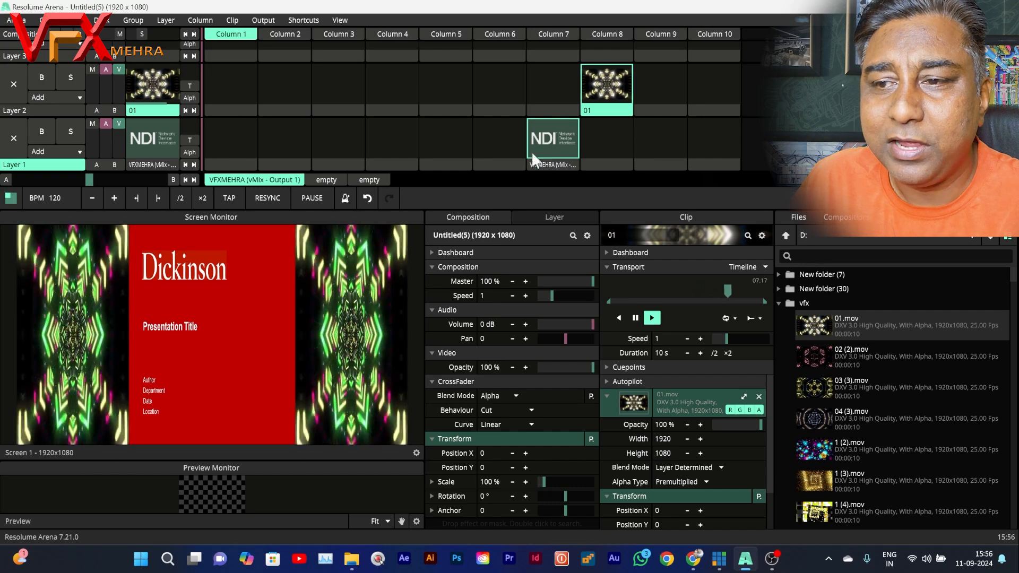
# Reduce the Arena window to reveal vMix and advance the presentation there to slide 2.
pyautogui.moveTo(592, 9); pyautogui.dragTo(494, 22)
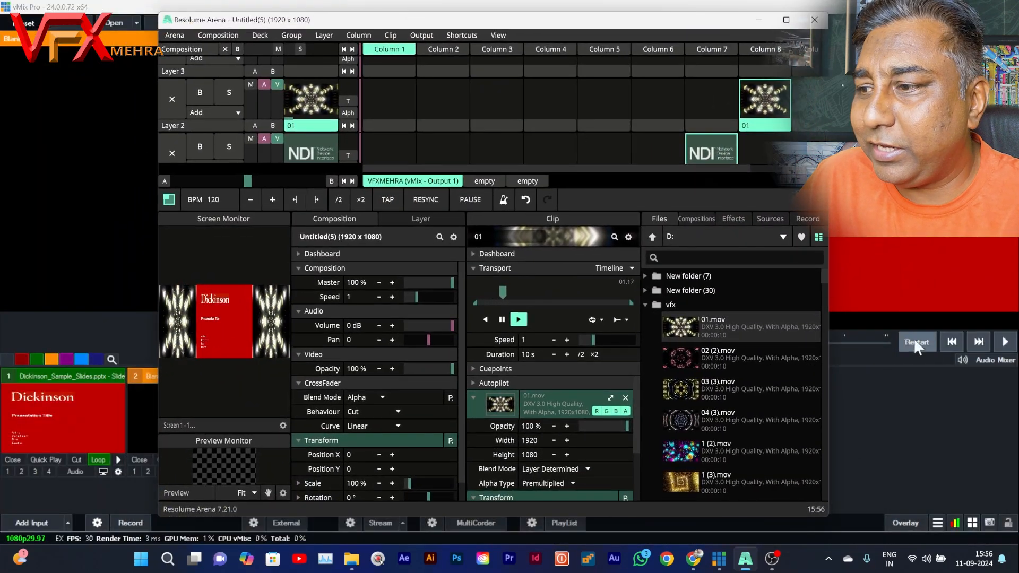
pyautogui.click(980, 340)
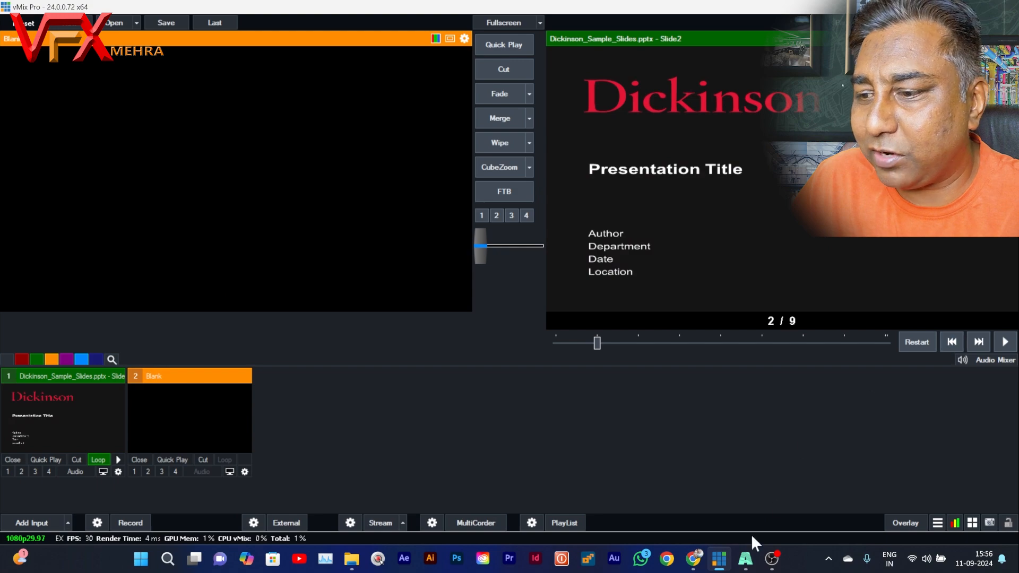
# Arrange the reduced Arena and vMix windows so the Screen 1 monitor and the vMix slide controls are both accessible.
pyautogui.click(977, 7)
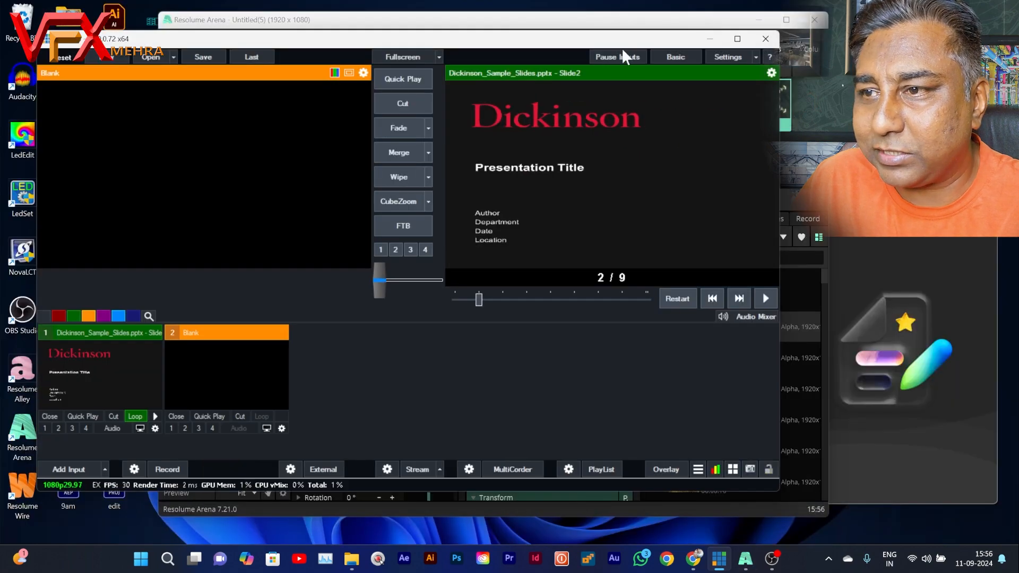
pyautogui.click(594, 21)
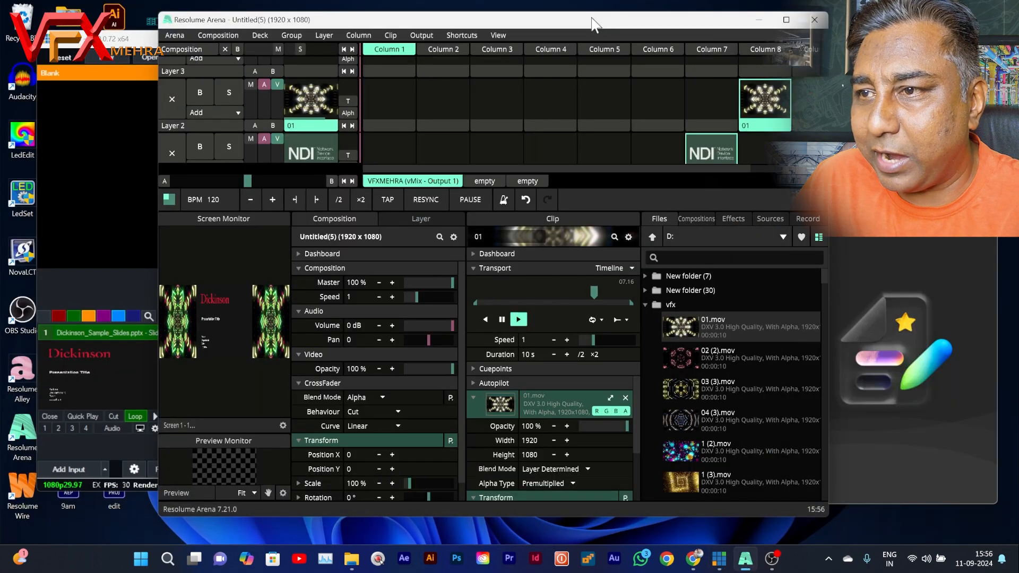
pyautogui.moveTo(595, 24); pyautogui.dragTo(694, 42)
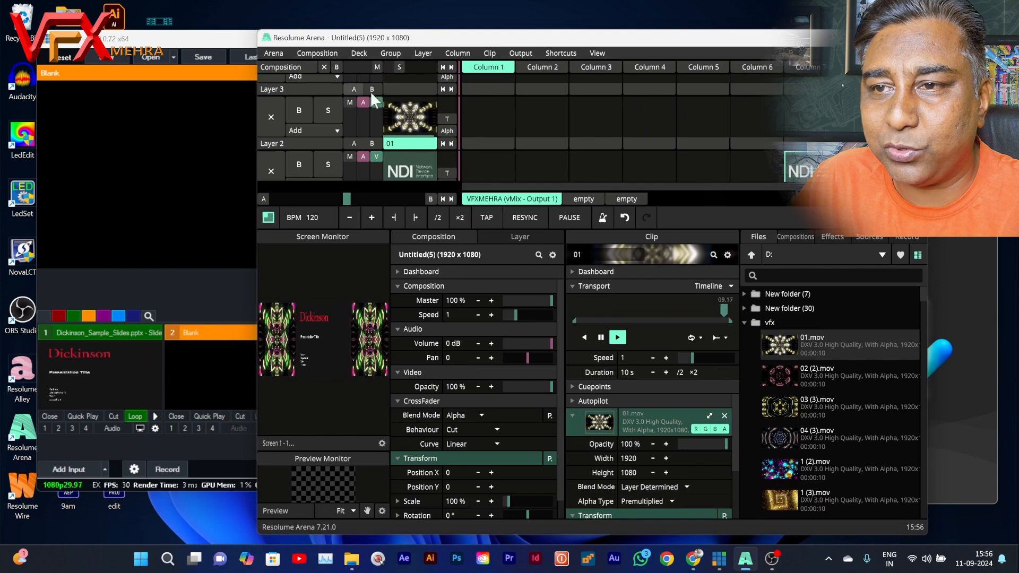
pyautogui.moveTo(455, 42); pyautogui.dragTo(327, 76)
pyautogui.moveTo(349, 36); pyautogui.dragTo(594, 73)
pyautogui.click(326, 74)
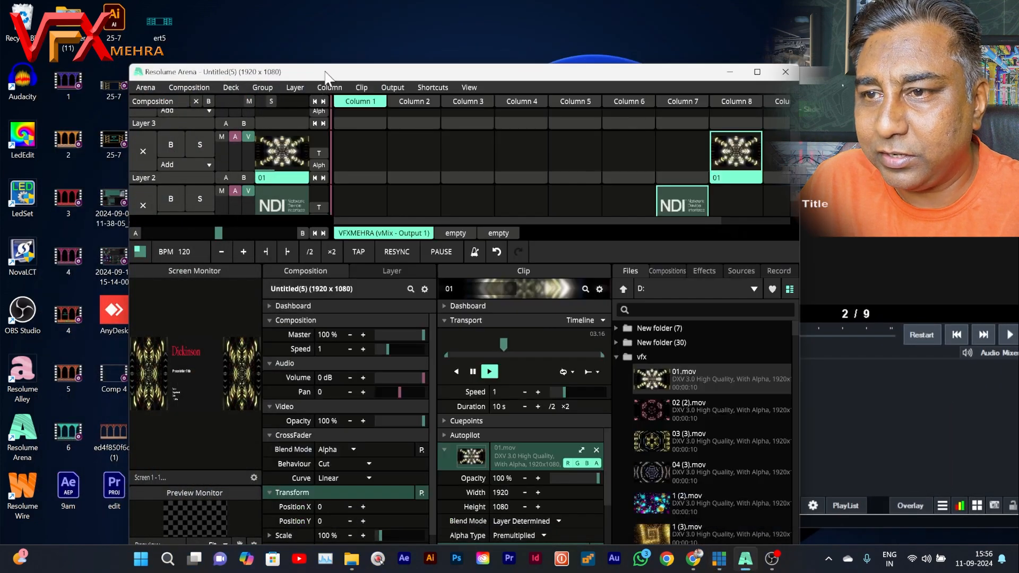
pyautogui.moveTo(326, 73); pyautogui.dragTo(253, 40)
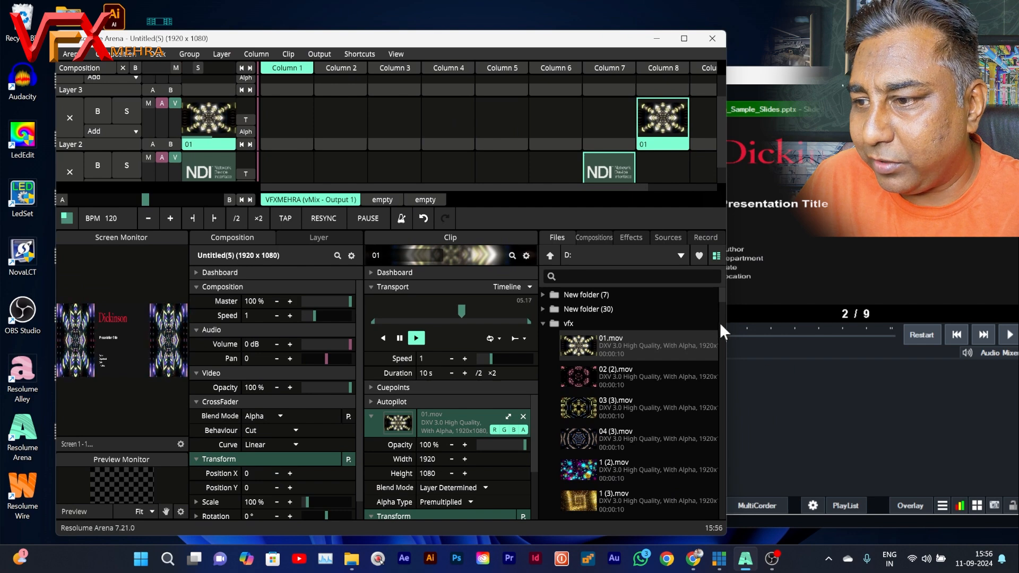
pyautogui.moveTo(725, 323); pyautogui.dragTo(627, 317)
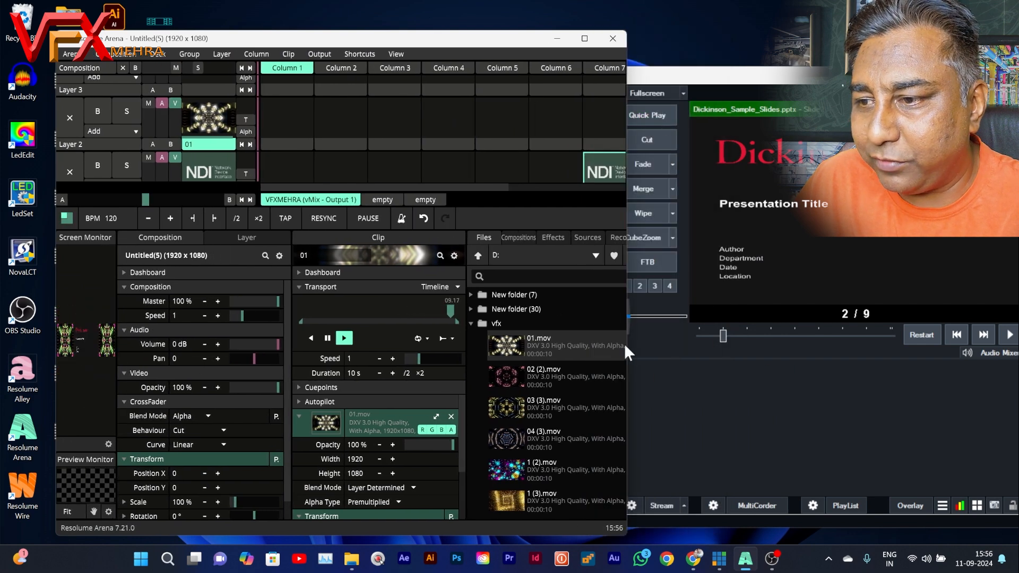
pyautogui.moveTo(626, 345); pyautogui.dragTo(807, 344)
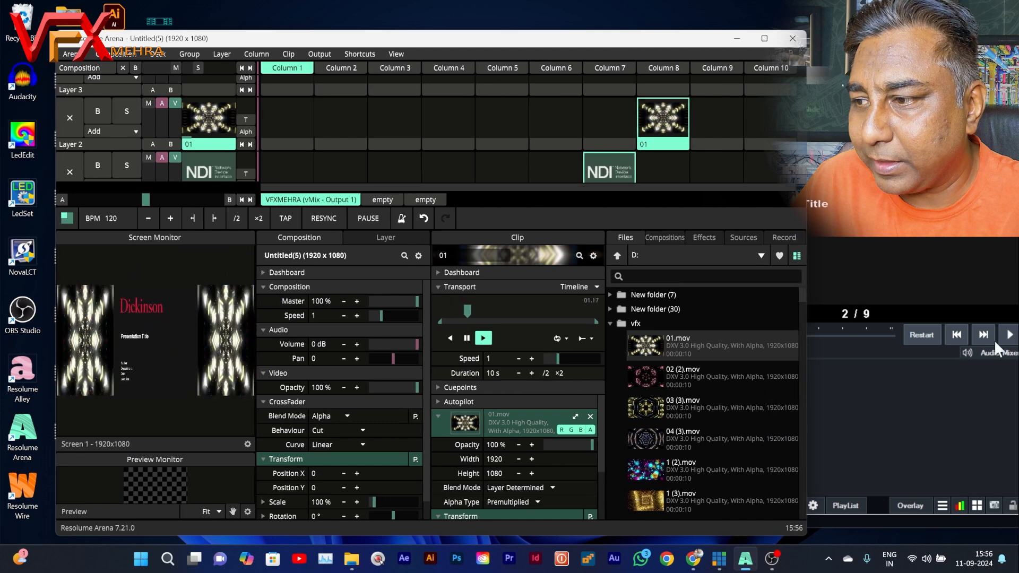
# Advance the vMix presentation to slide 8 to check the slide changes in Arena's Screen 1 monitor.
pyautogui.click(984, 340)
pyautogui.click(984, 335)
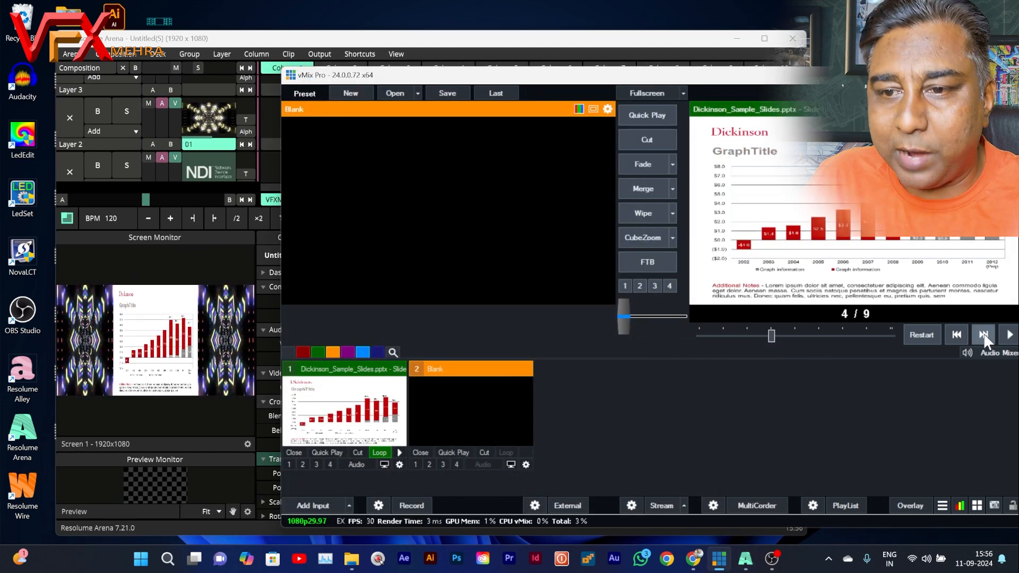
pyautogui.click(984, 336)
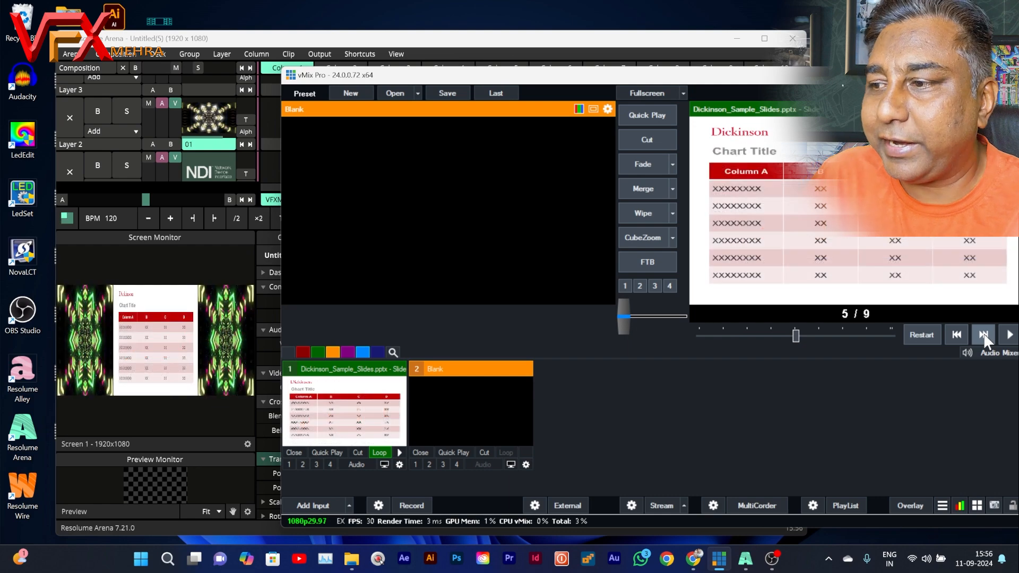
pyautogui.click(983, 336)
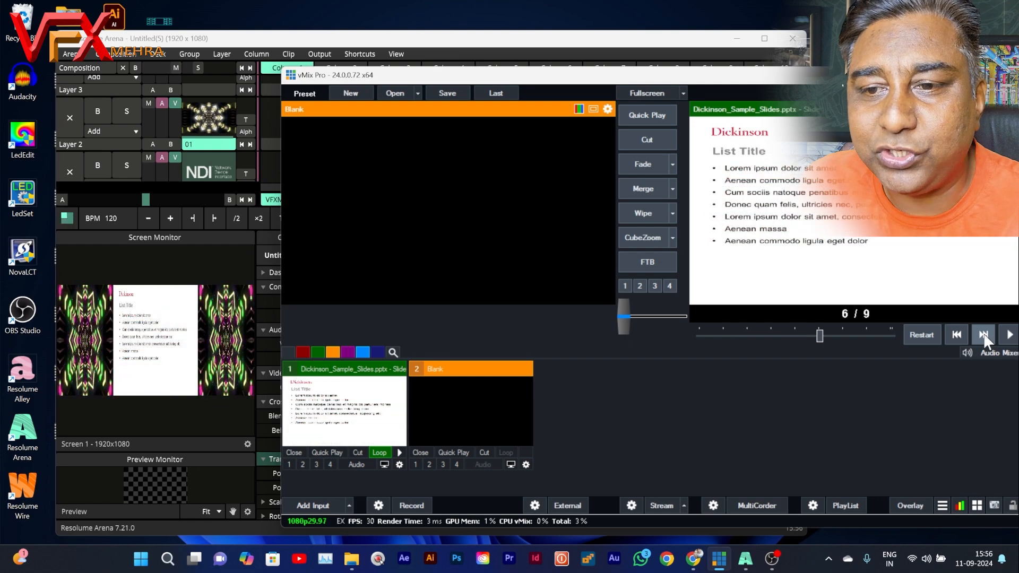
pyautogui.click(984, 336)
pyautogui.click(983, 336)
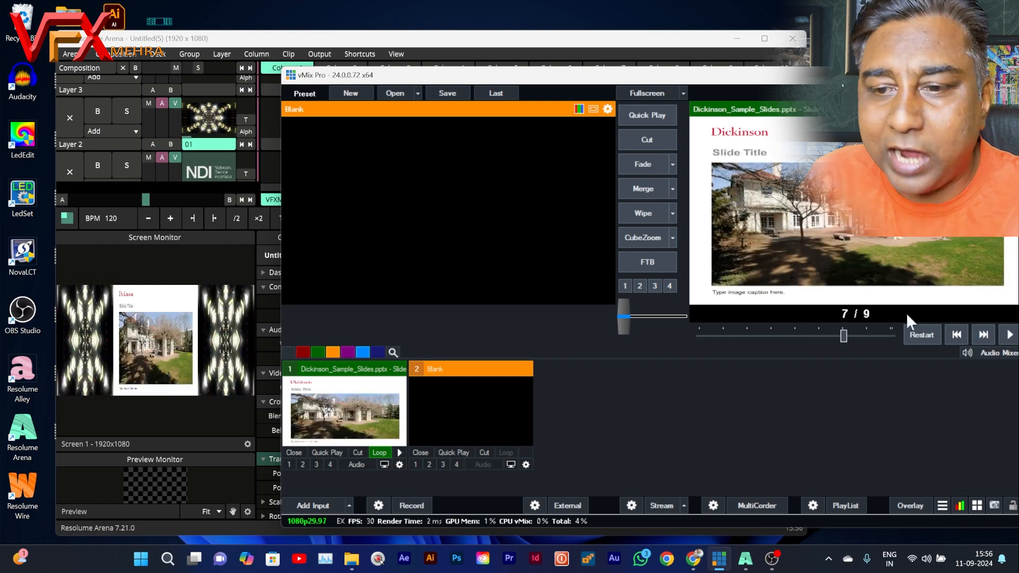
# Maximize the vMix window and open the full input selection dialog.
pyautogui.moveTo(667, 72); pyautogui.dragTo(517, 2)
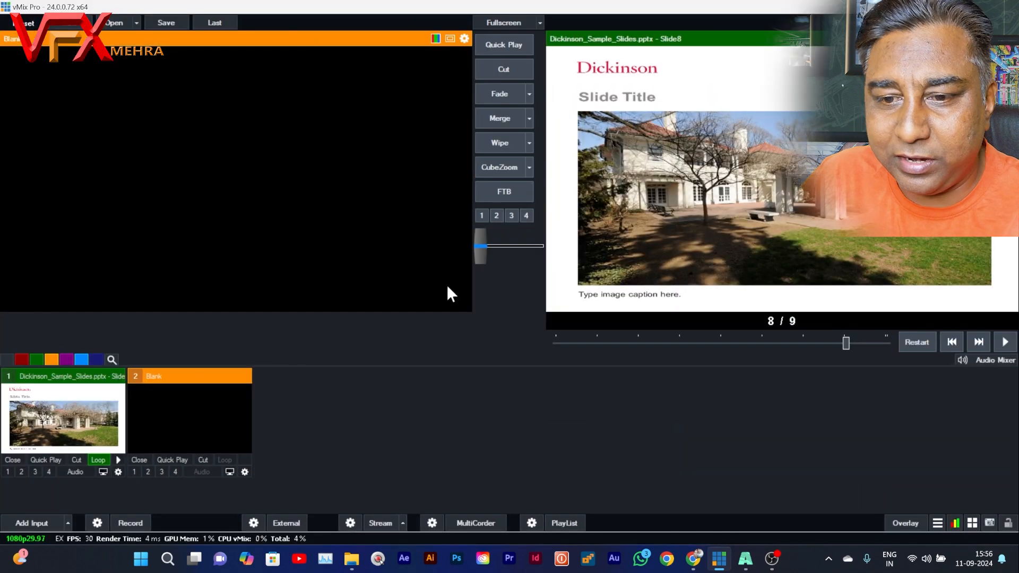
pyautogui.click(66, 521)
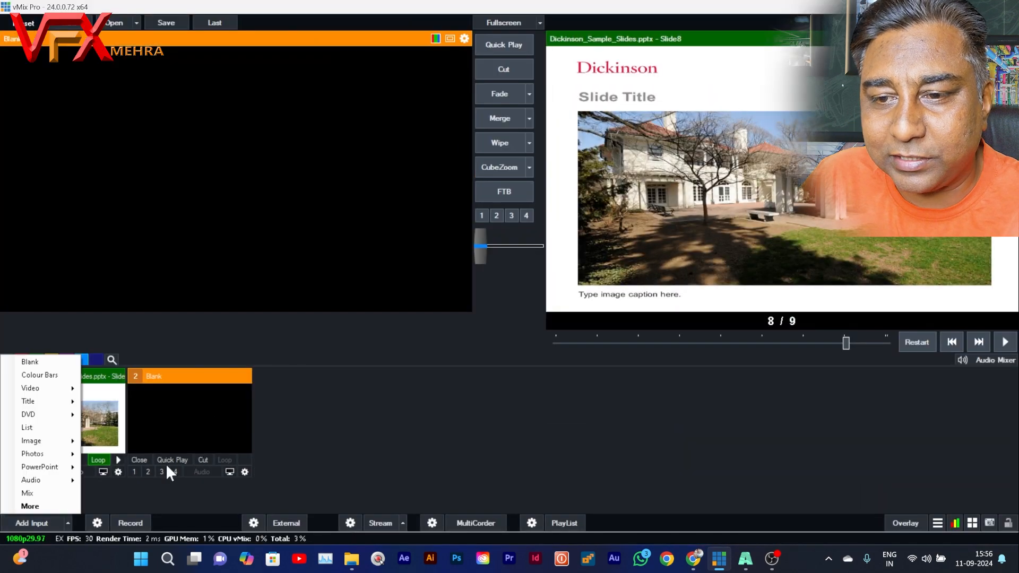
pyautogui.click(169, 453)
pyautogui.click(66, 521)
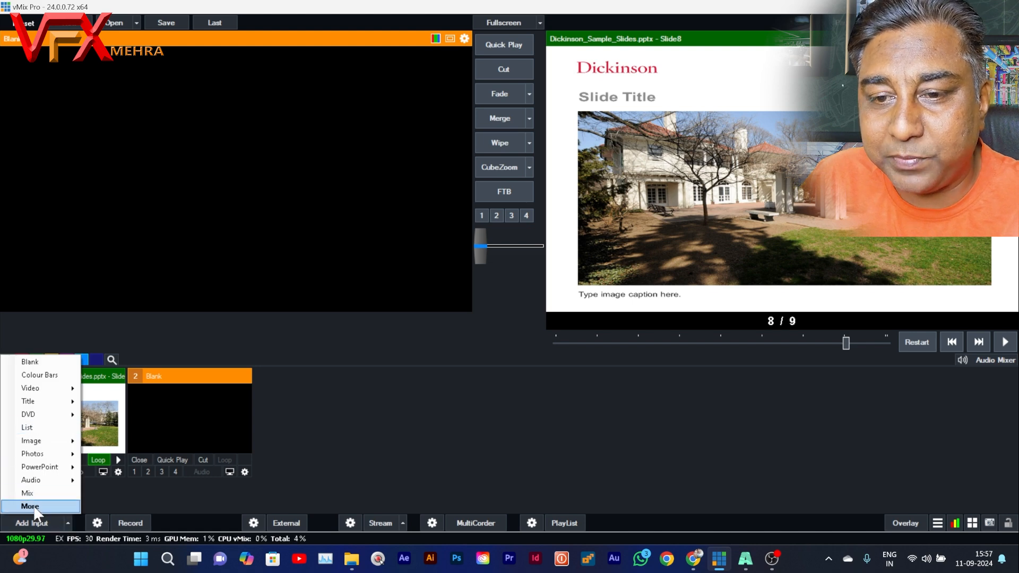
pyautogui.click(33, 505)
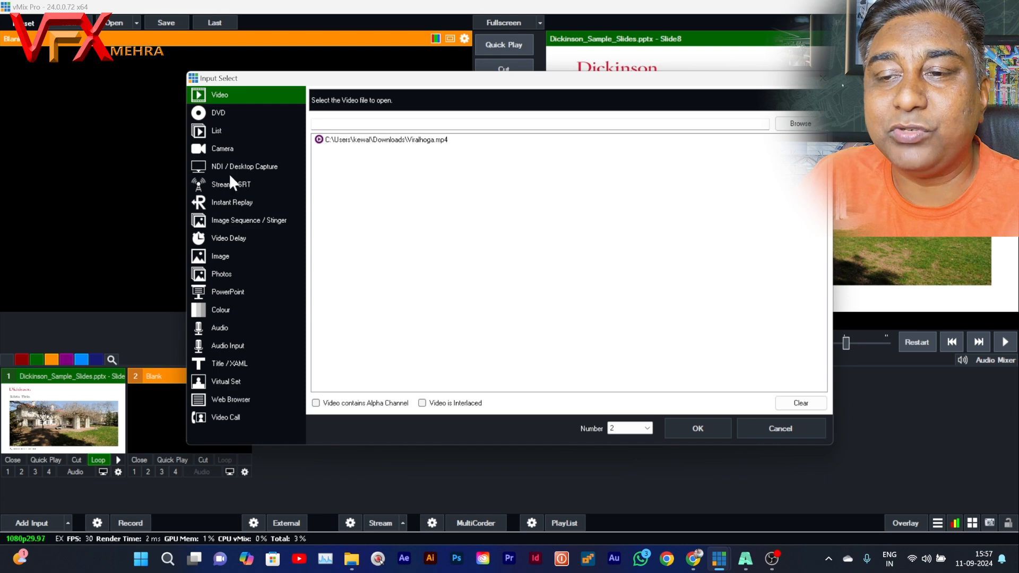
# Add the Acer FHD User Facing camera as input number 2, keeping its default camera settings.
pyautogui.click(229, 148)
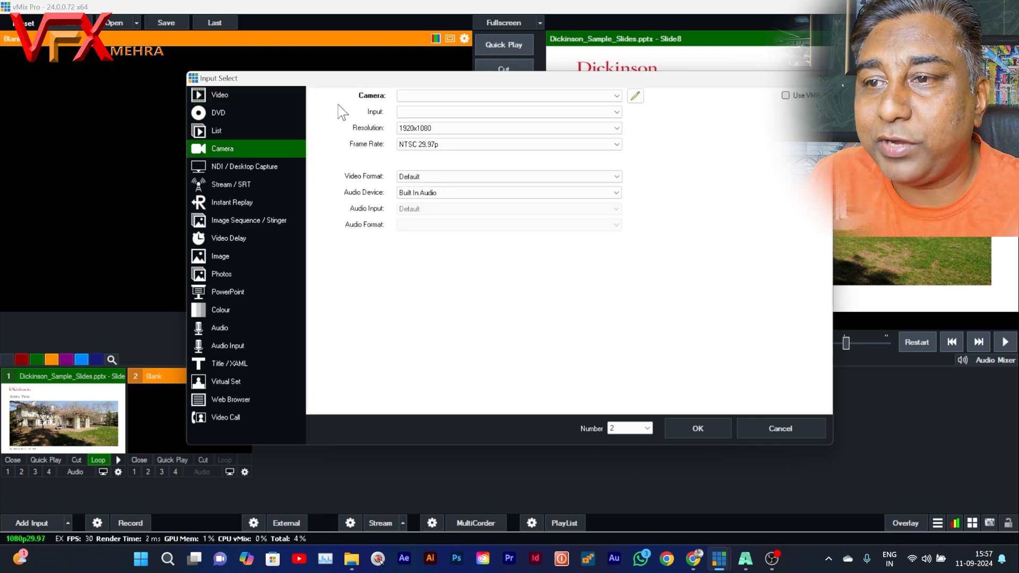
pyautogui.click(617, 97)
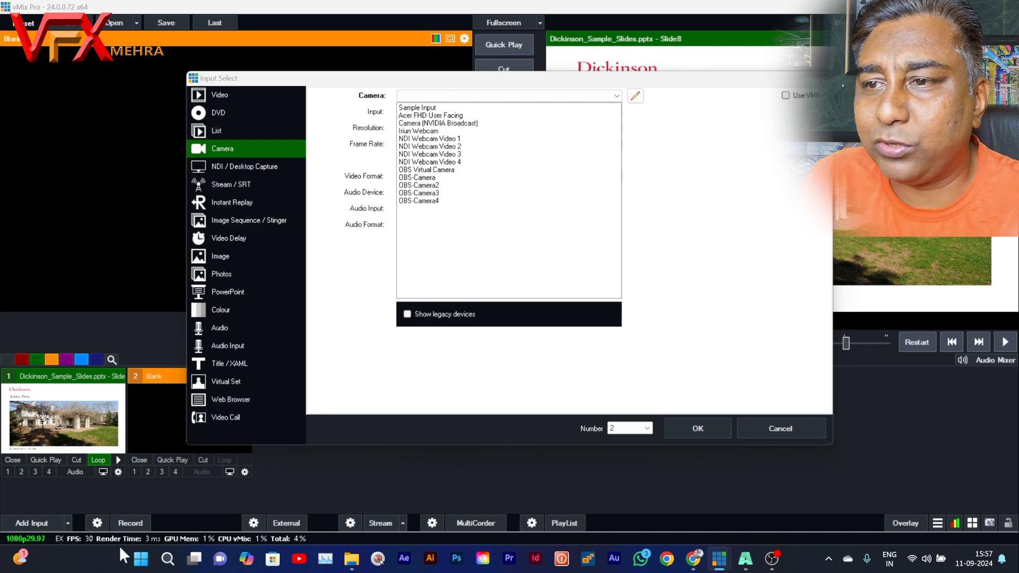
pyautogui.click(429, 115)
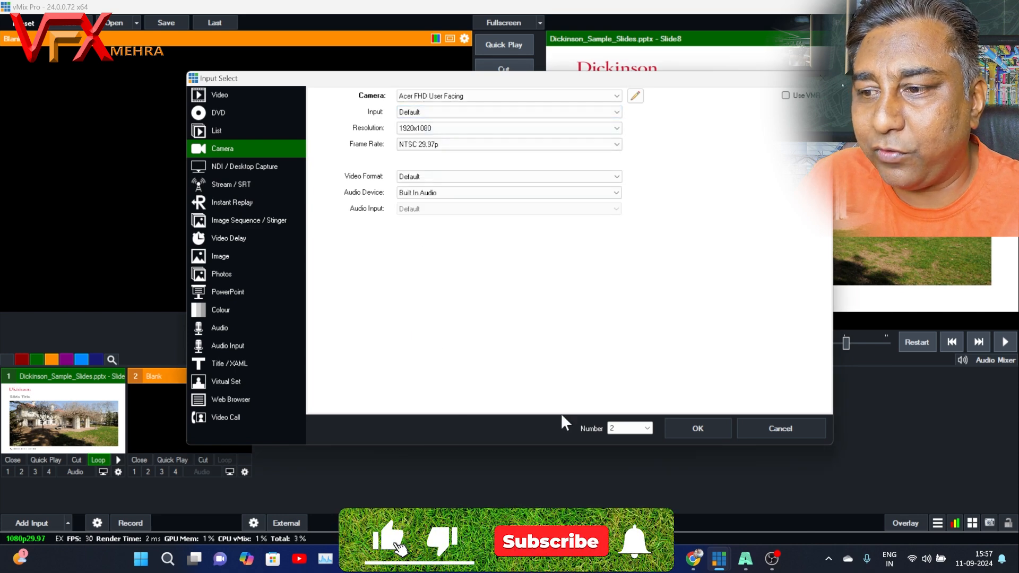
pyautogui.press('Return')
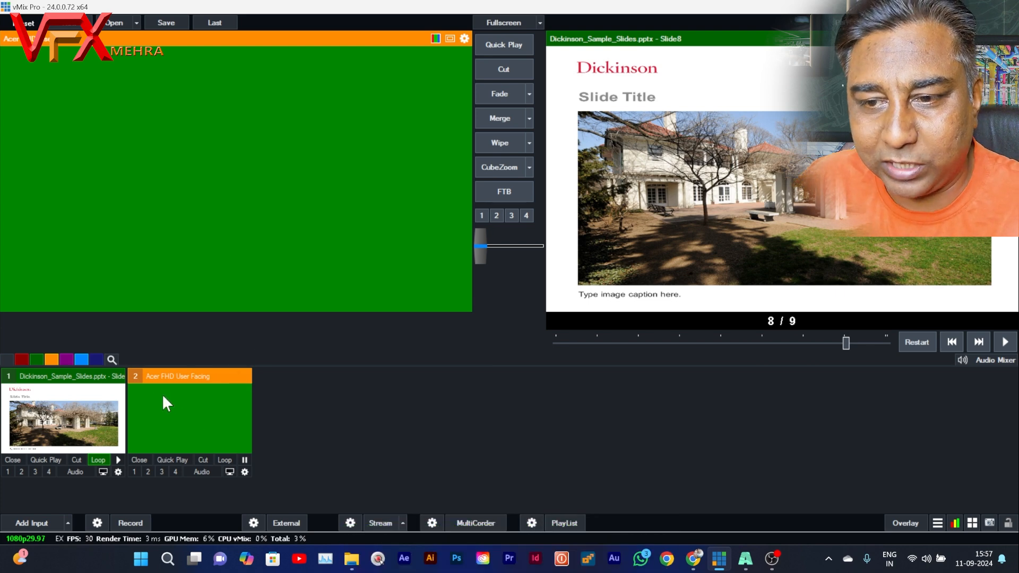
# Load the Dickinson_Sample_Slides.pptx input into the preview and step through the output's slides past the last one, stopping at slide 5.
pyautogui.click(41, 425)
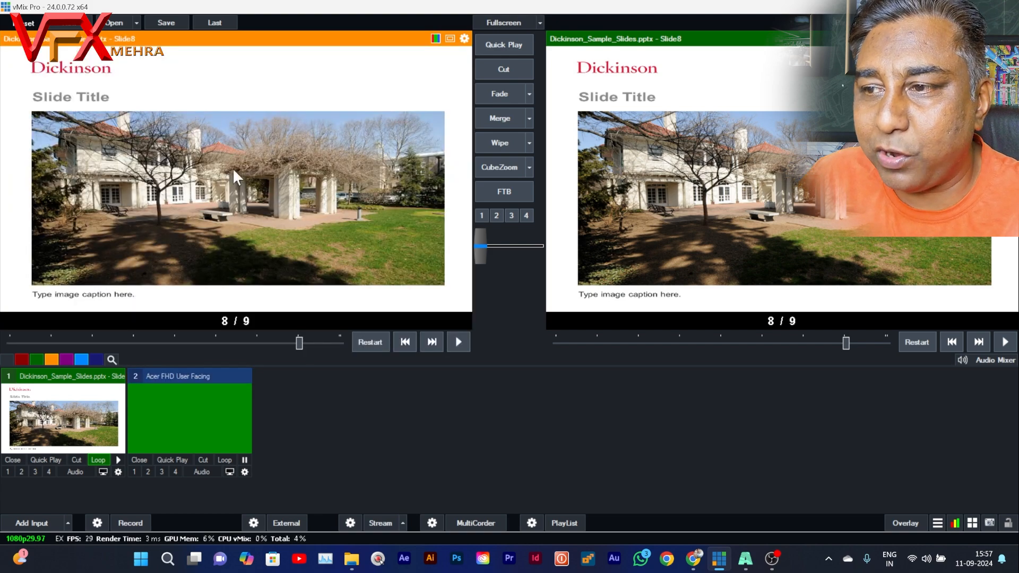
pyautogui.click(980, 343)
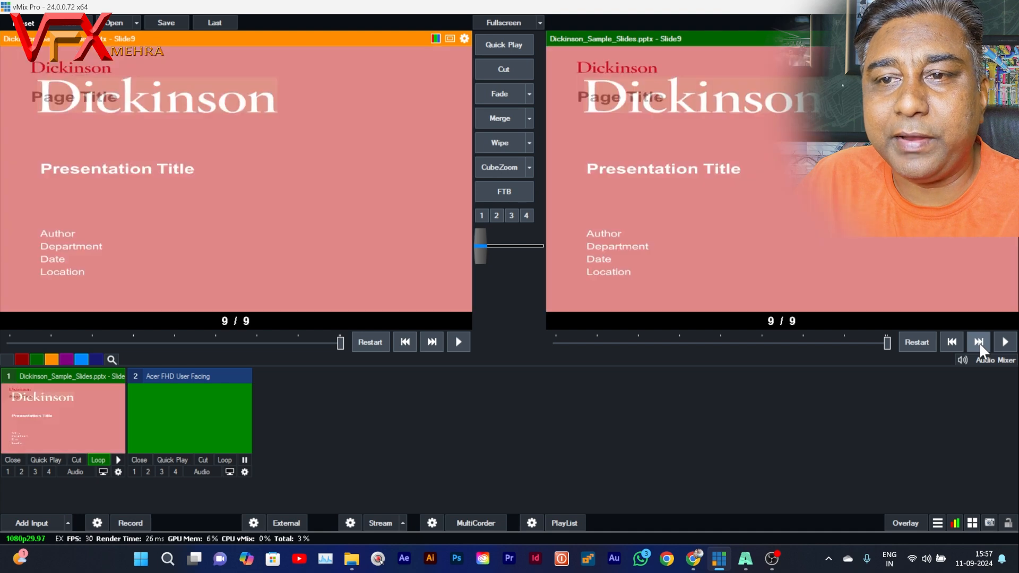
pyautogui.click(980, 342)
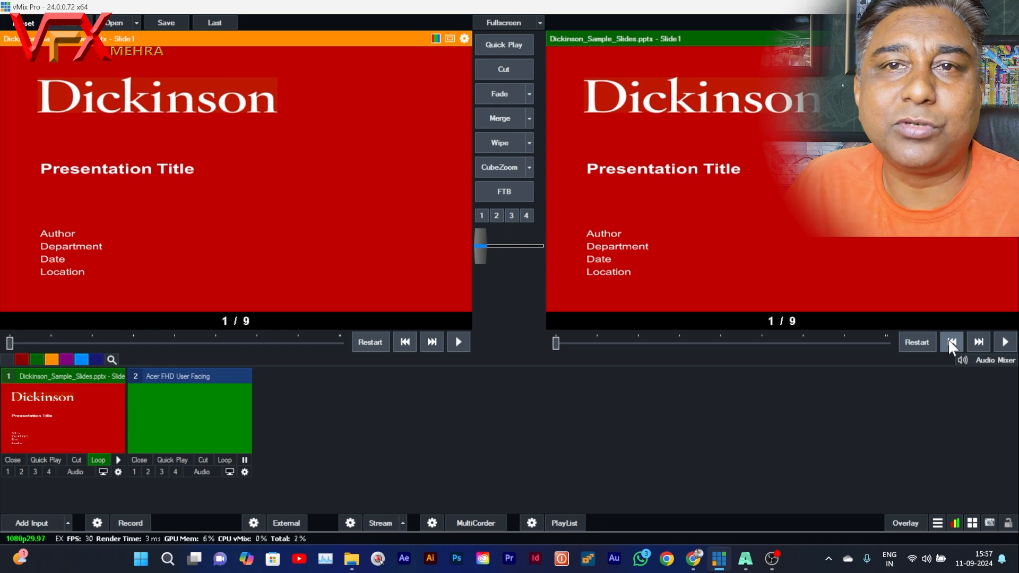
pyautogui.click(980, 344)
pyautogui.click(979, 344)
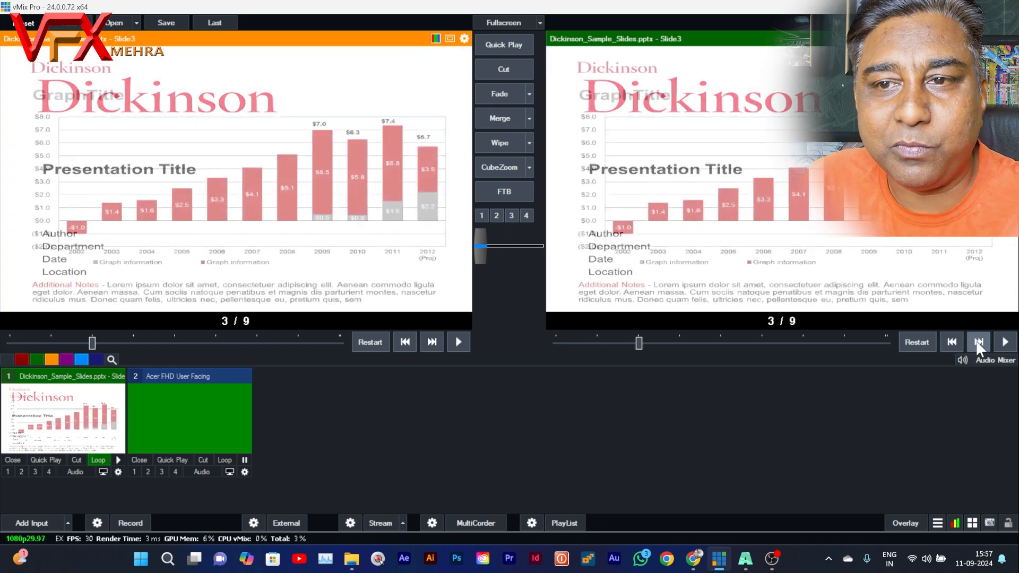
pyautogui.click(979, 344)
pyautogui.click(980, 344)
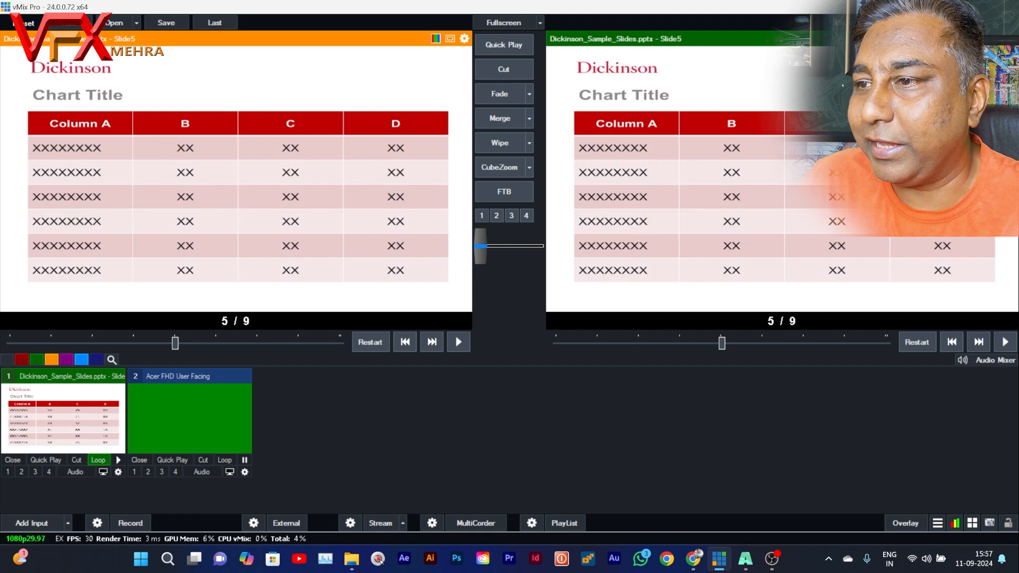
# Switch to Resolume Arena and maximize its window to check the presentation in the Screen 1 monitor.
pyautogui.hotkey('alt', 'Tab')
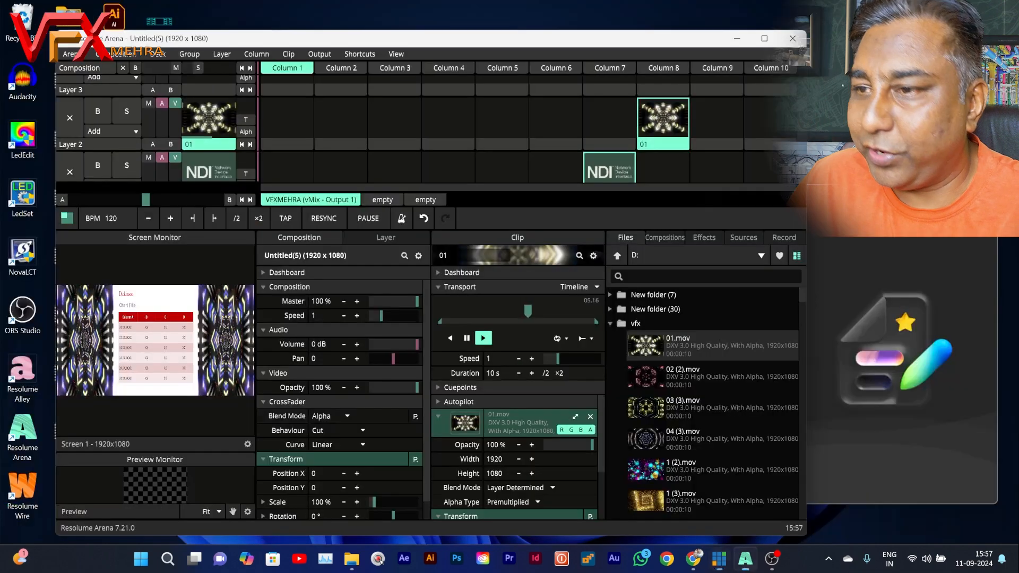
pyautogui.doubleClick(759, 35)
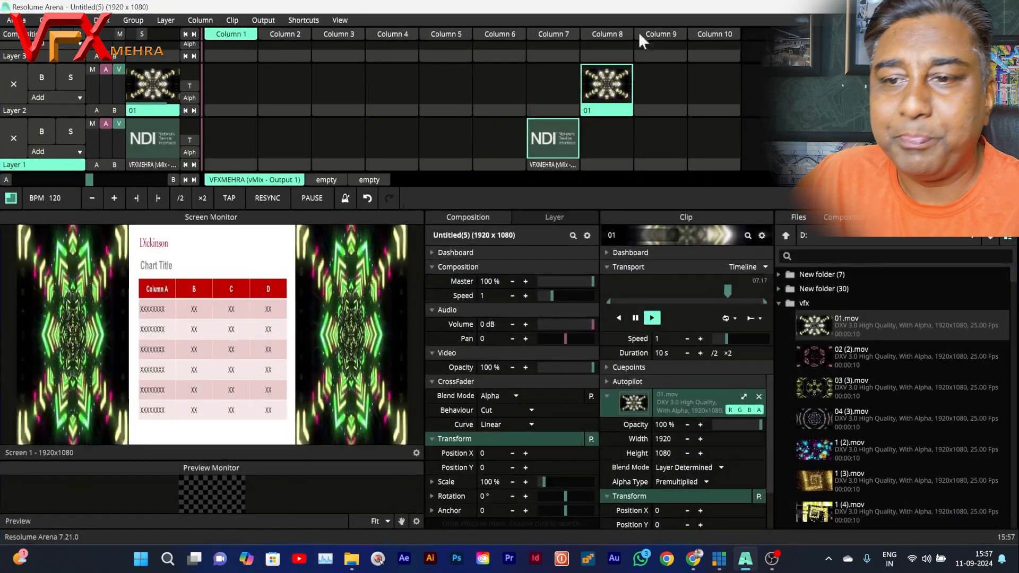